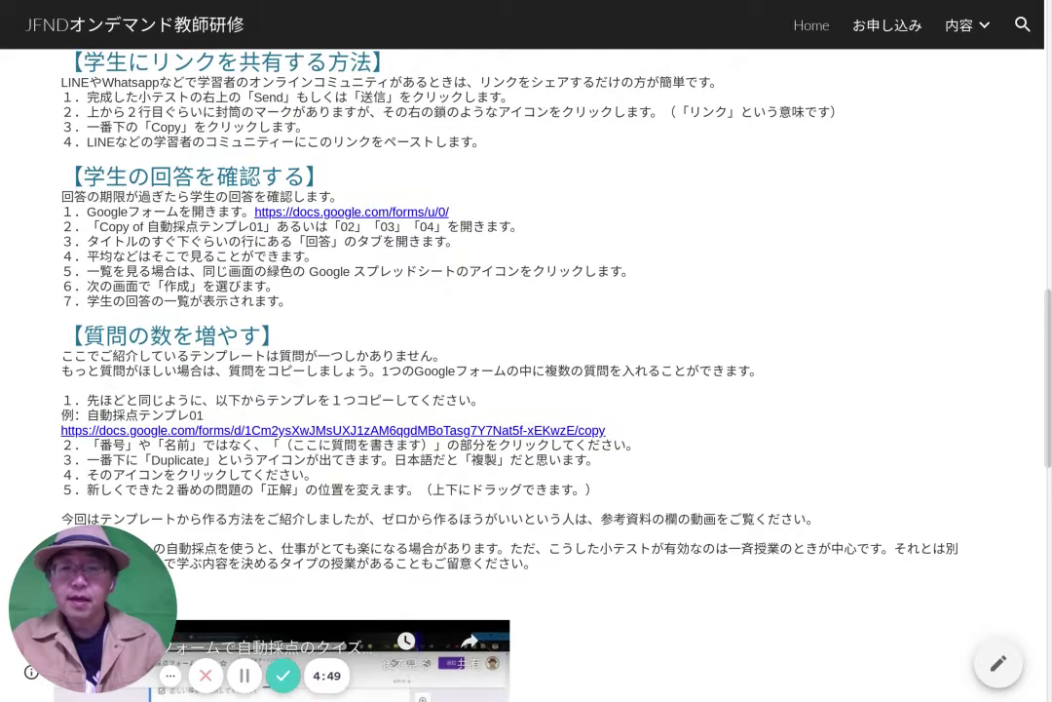
Follow the Google Forms link under 【学生の回答を確認する】 and open the form "Copy of 自動採点テンプレ03".
scroll(560, 440, "down", 3)
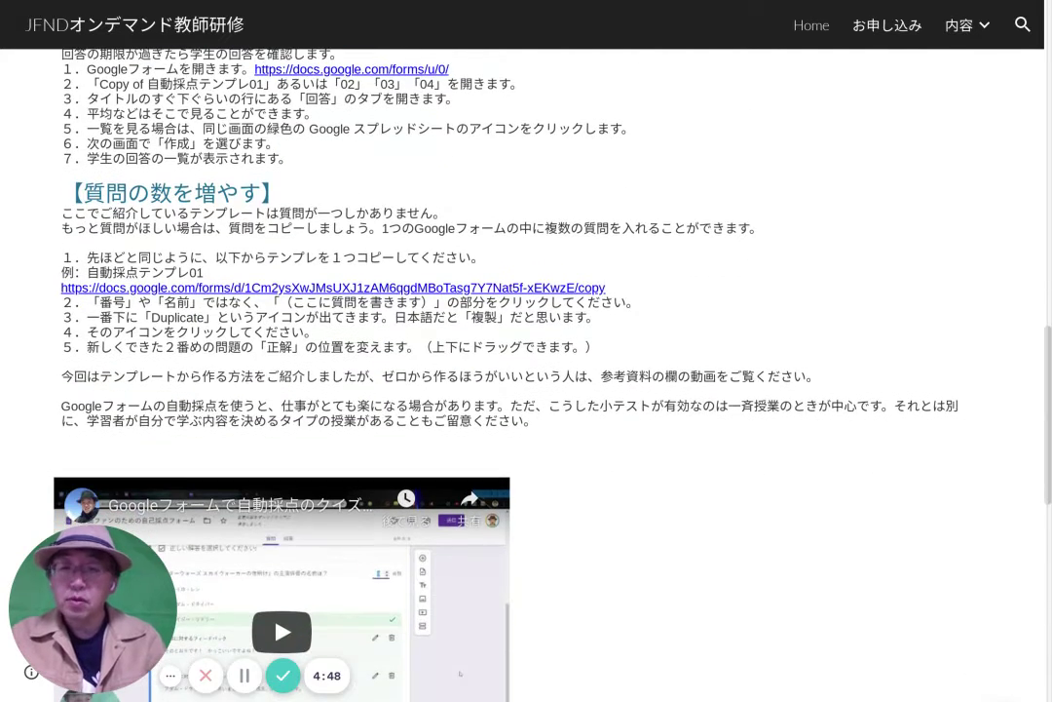
left_click_drag(541, 426, 65, 195)
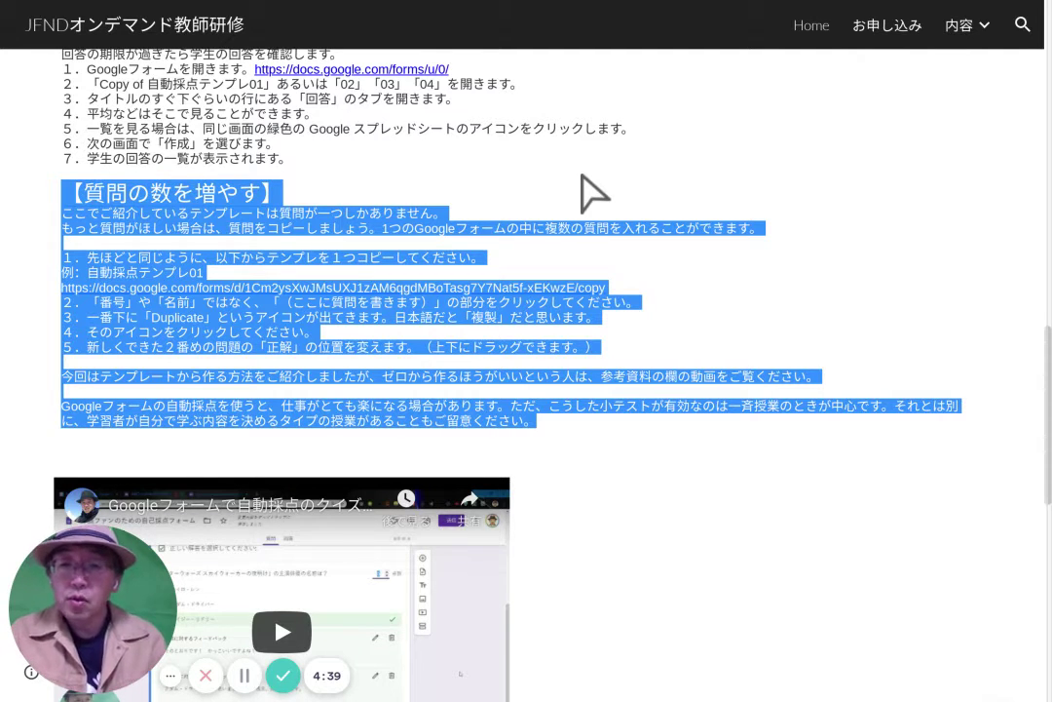
scroll(582, 175, "up", 2)
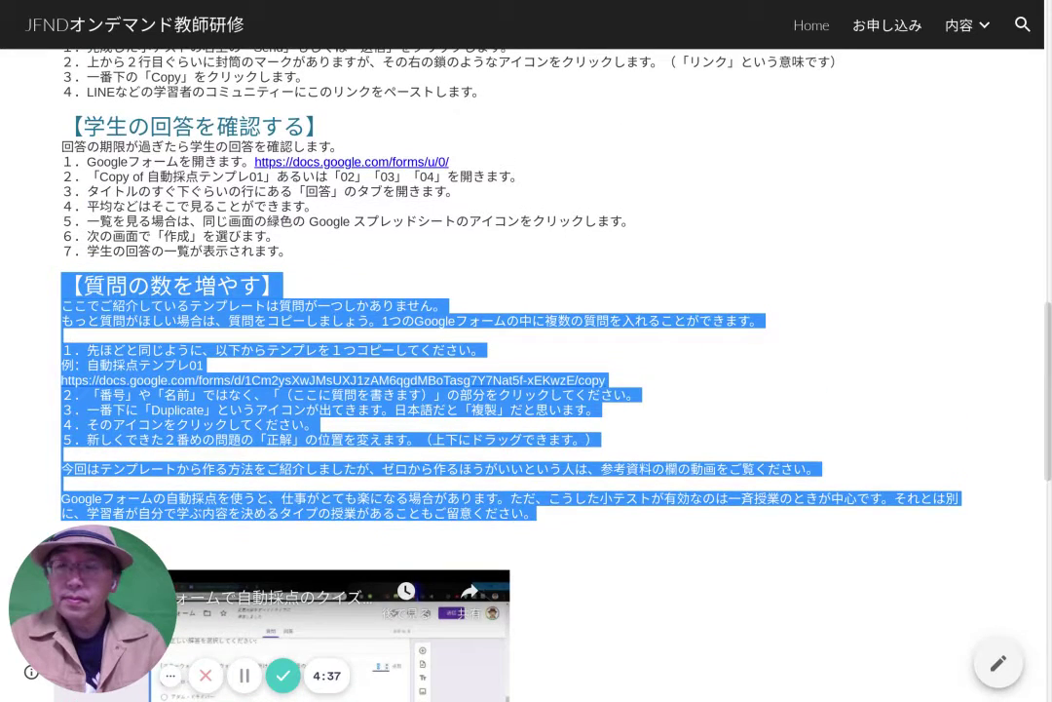
scroll(455, 316, "down", 1)
left_click(588, 193)
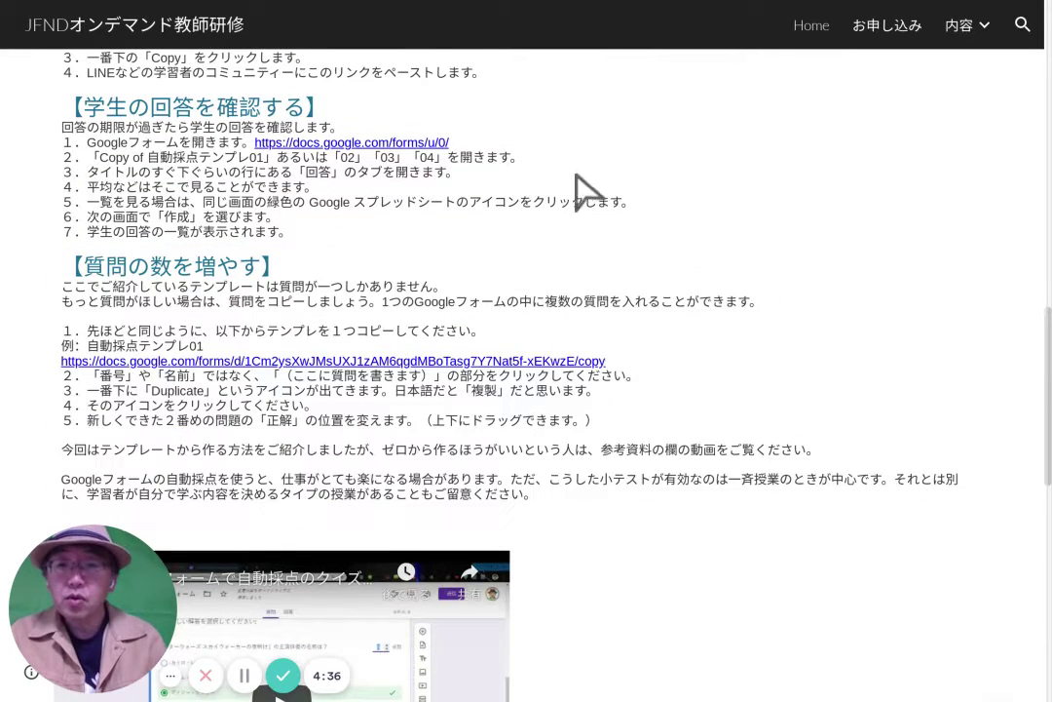
left_click(426, 143)
key("F11")
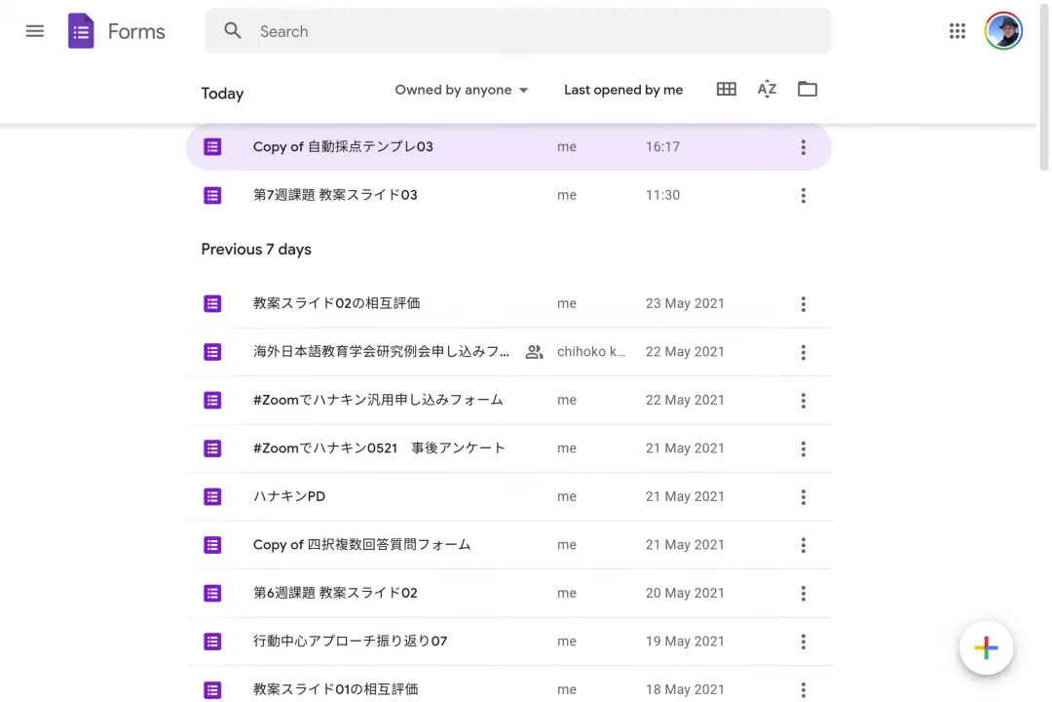
left_click(362, 167)
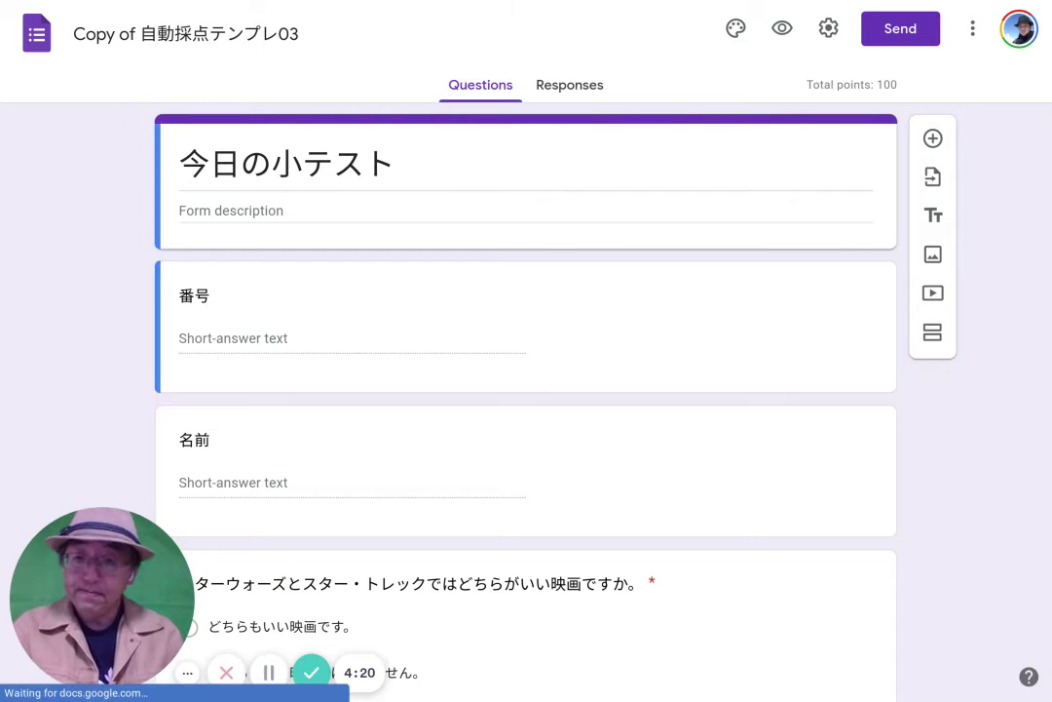
Duplicate the multiple-choice question スターウォーズとスター・トレックではどちらがいい映画ですか。.
scroll(124, 233, "down", 2)
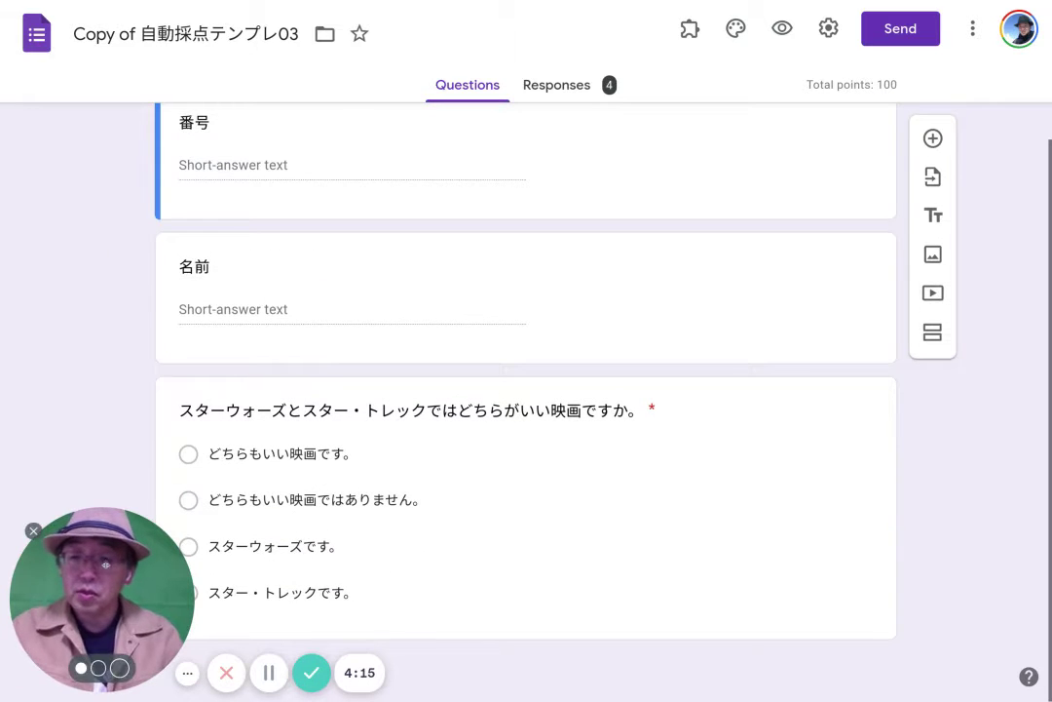
left_click_drag(141, 570, 806, 572)
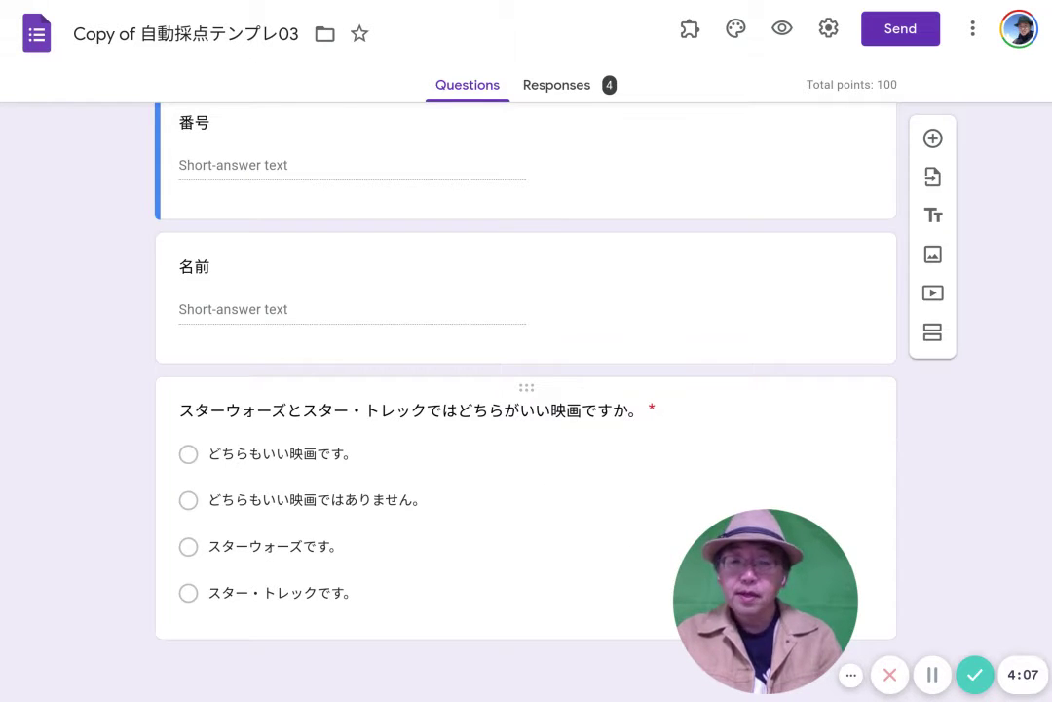
left_click(550, 456)
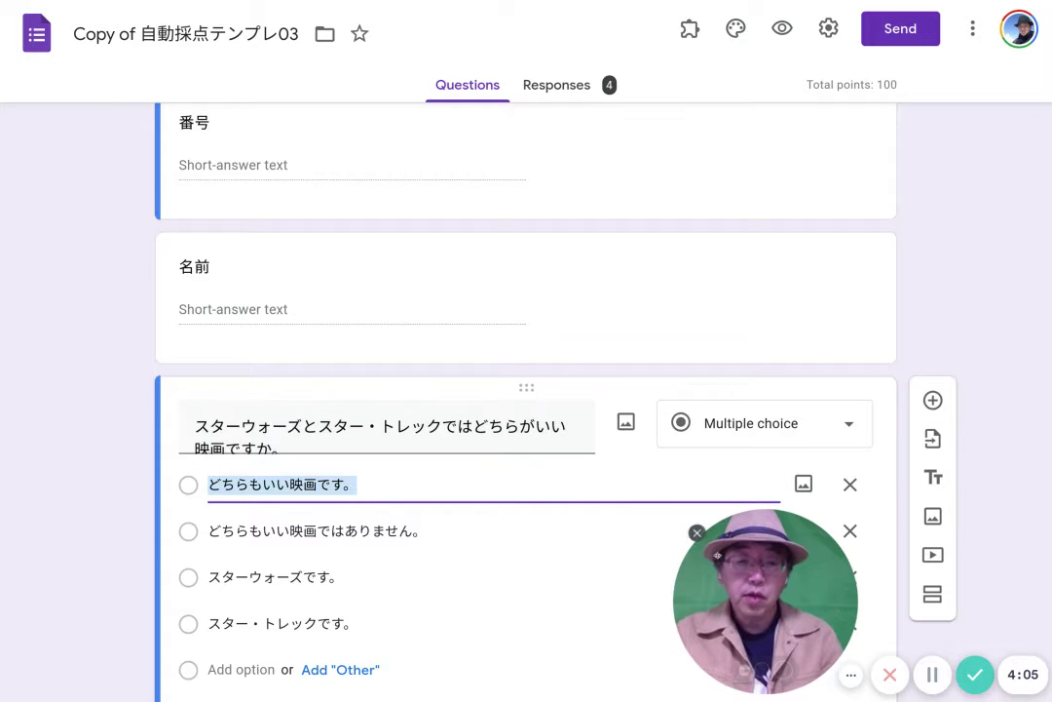
left_click_drag(735, 557, 709, 239)
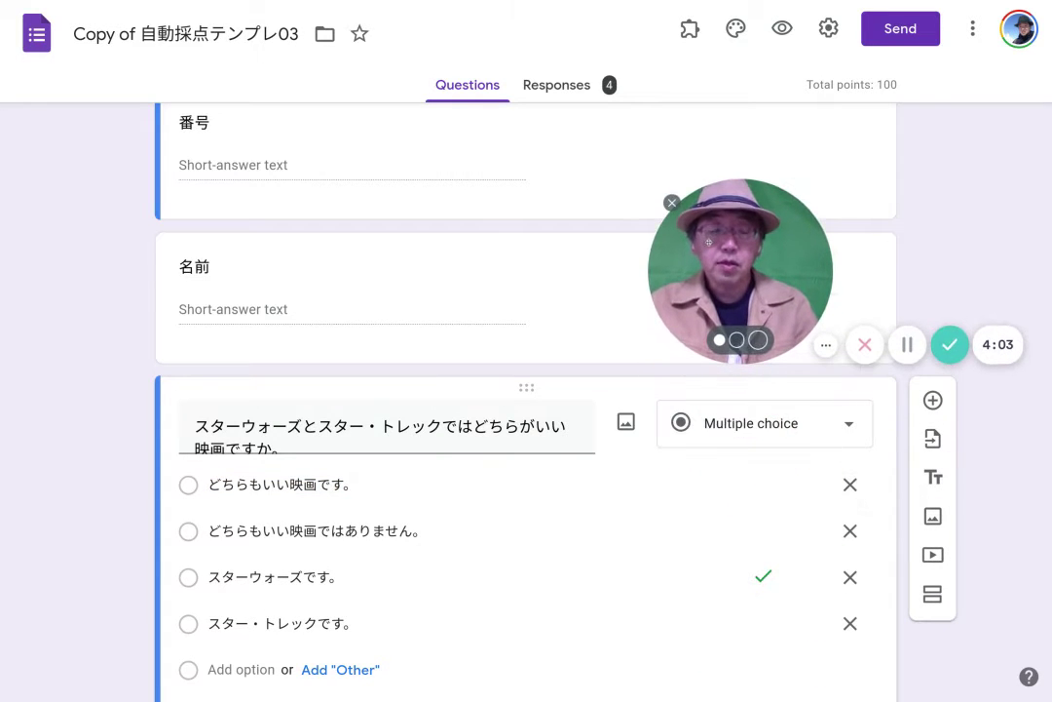
scroll(709, 243, "down", 1)
scroll(709, 243, "down", 2)
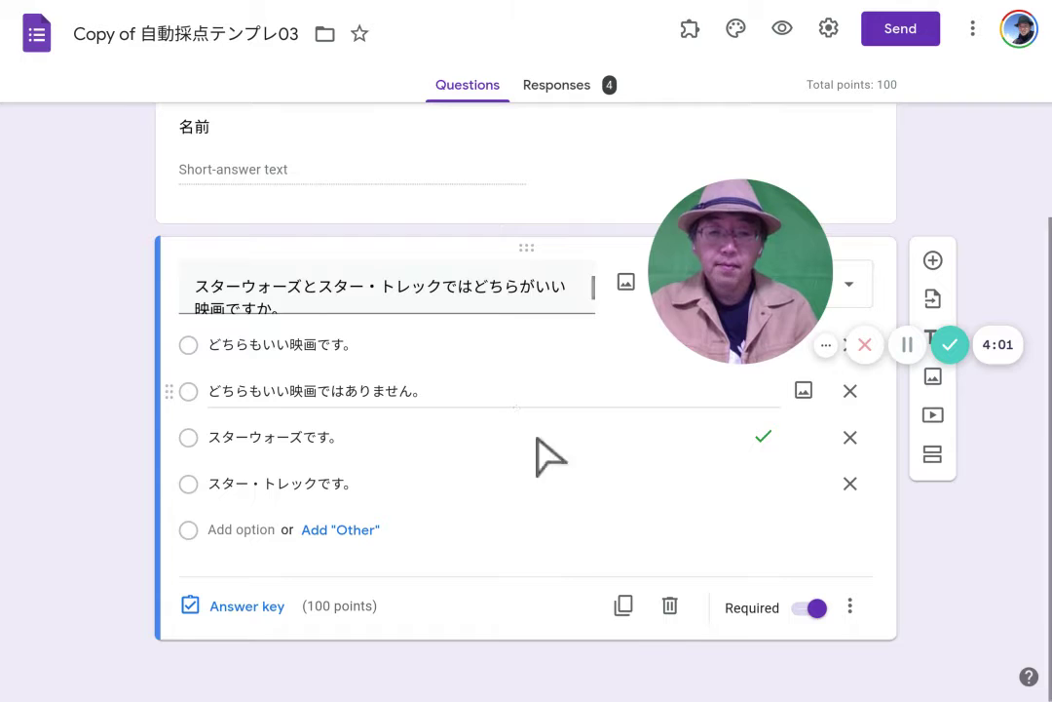
left_click(625, 606)
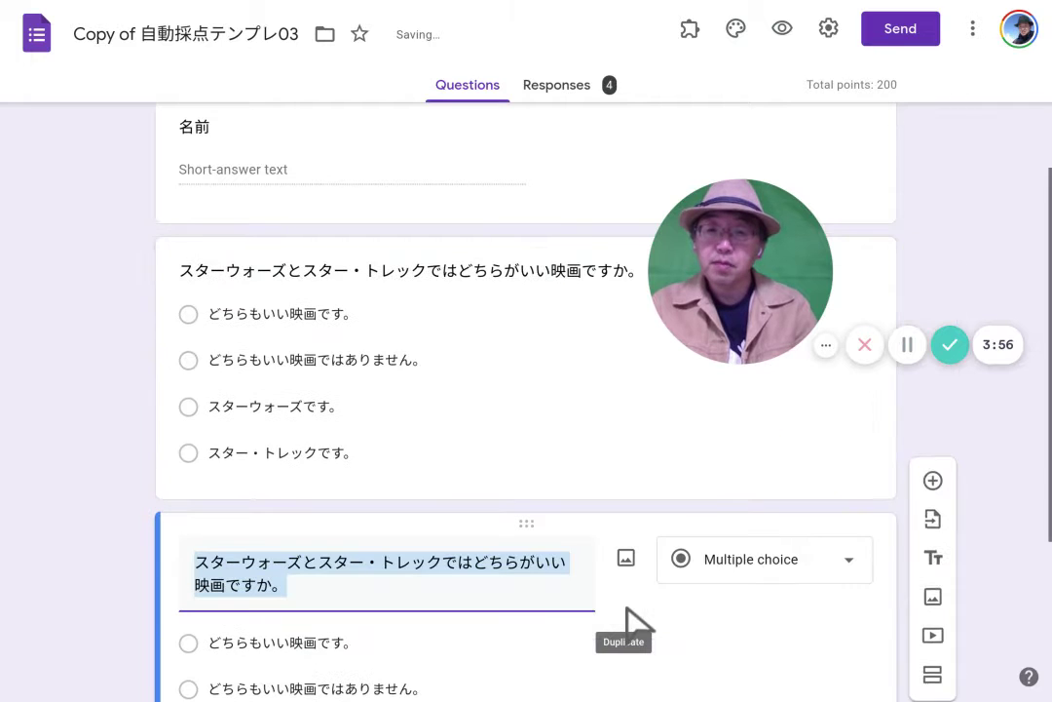
Replace the duplicated question's text with "Aamir Khan のかたかなは どれですか。".
scroll(438, 482, "down", 2)
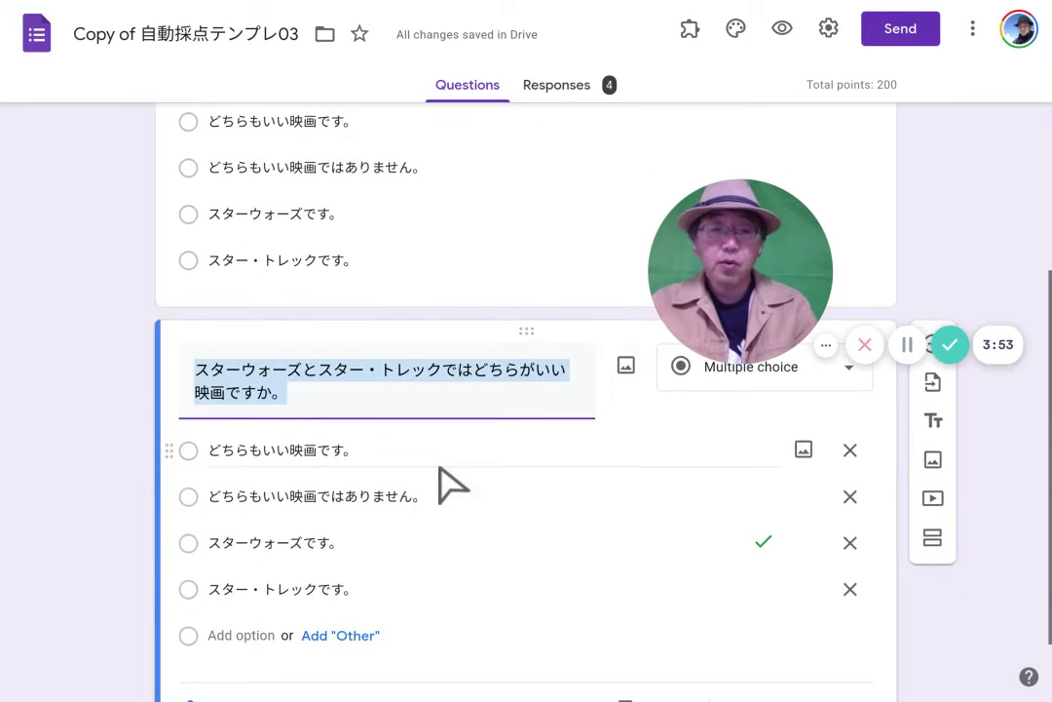
left_click(351, 458)
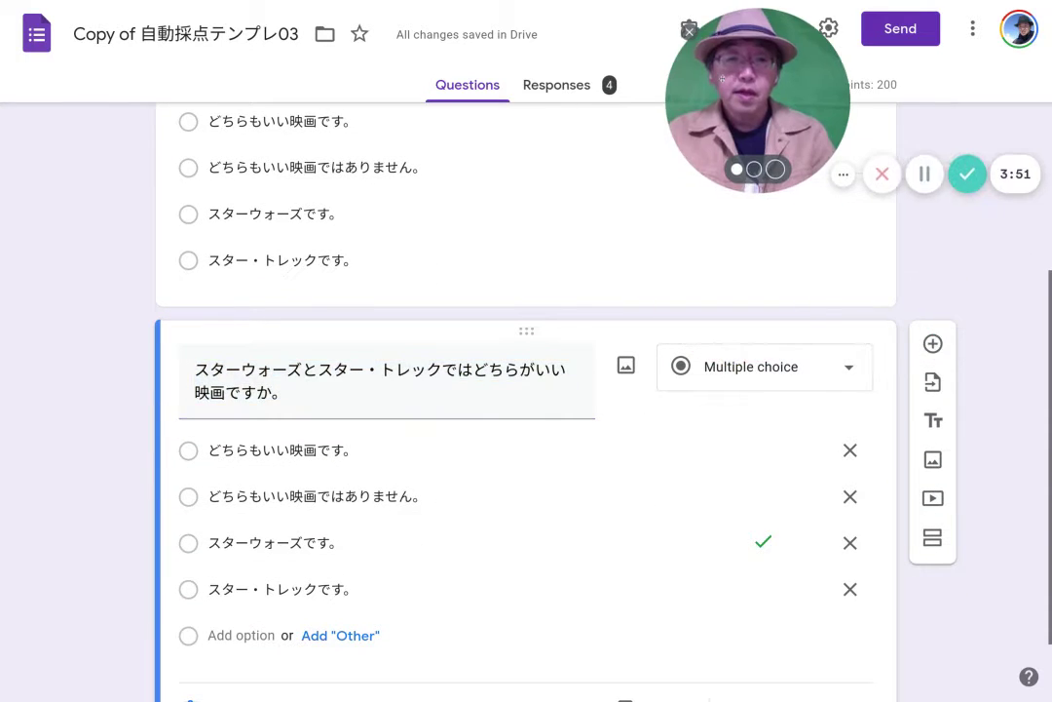
scroll(343, 478, "down", 2)
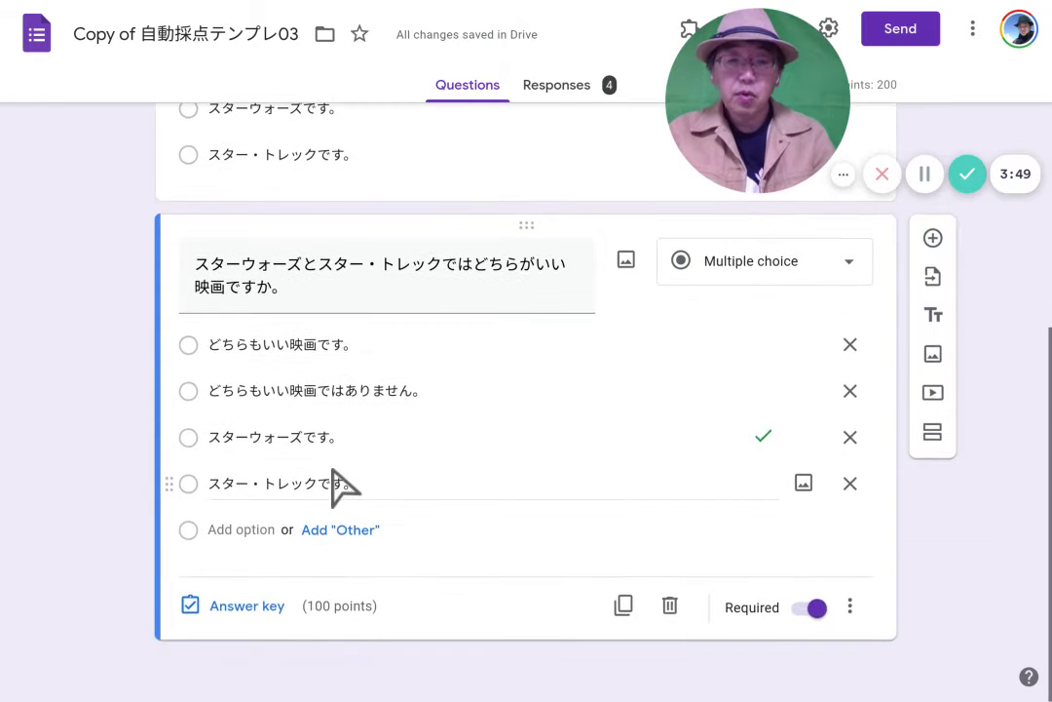
scroll(341, 485, "up", 1)
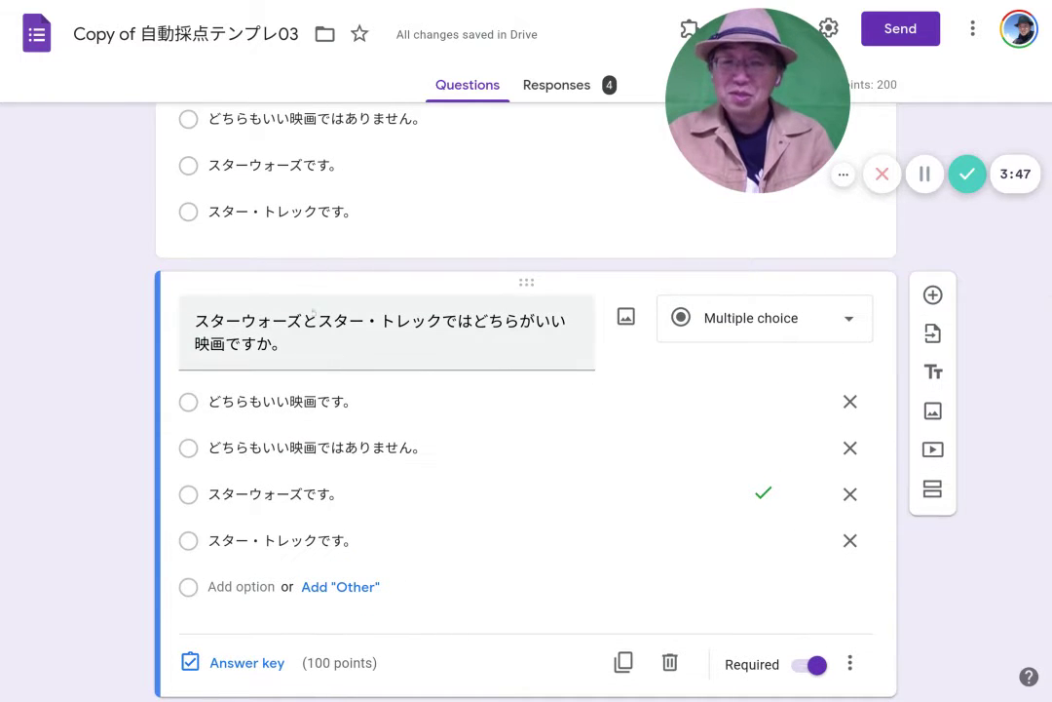
triple_click(306, 346)
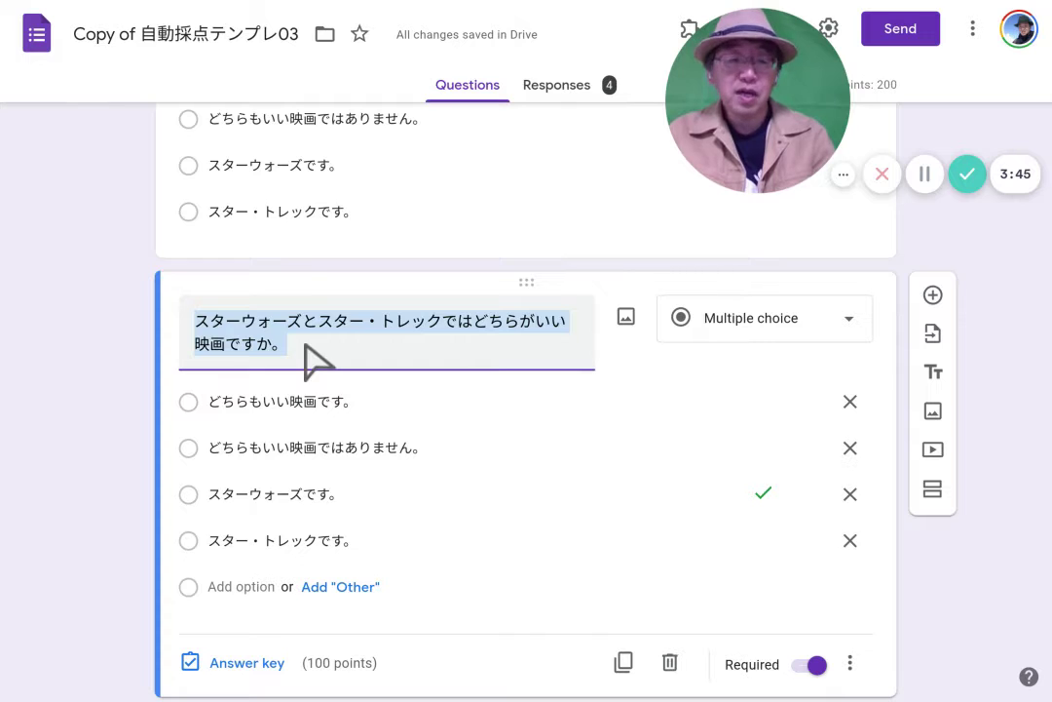
key("BackSpace")
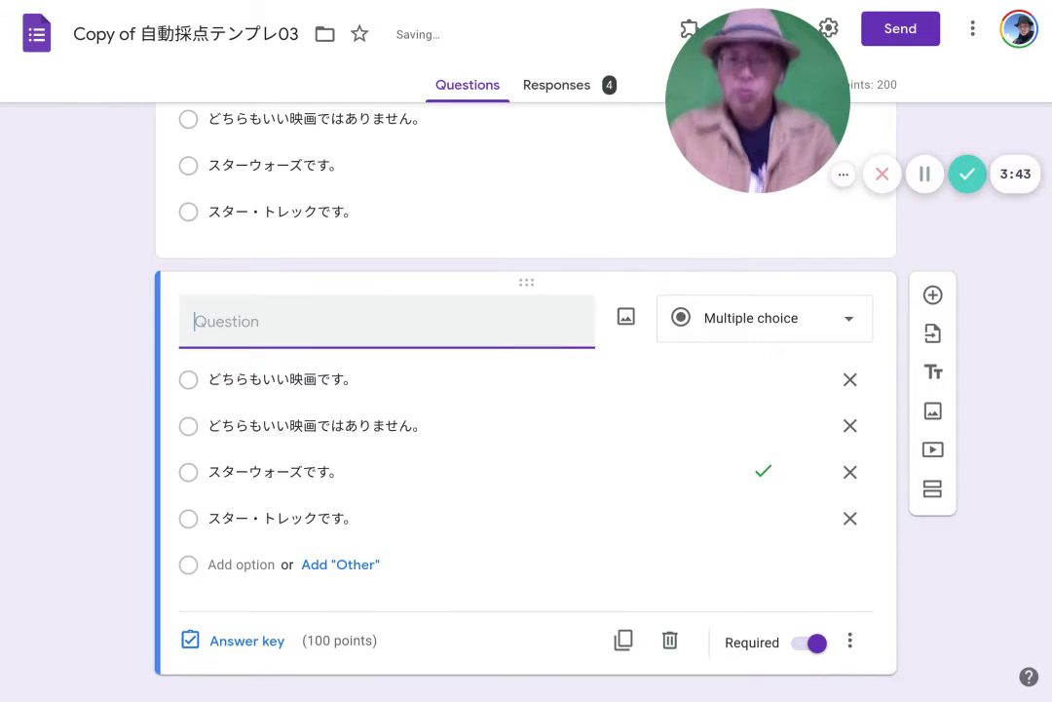
type("A")
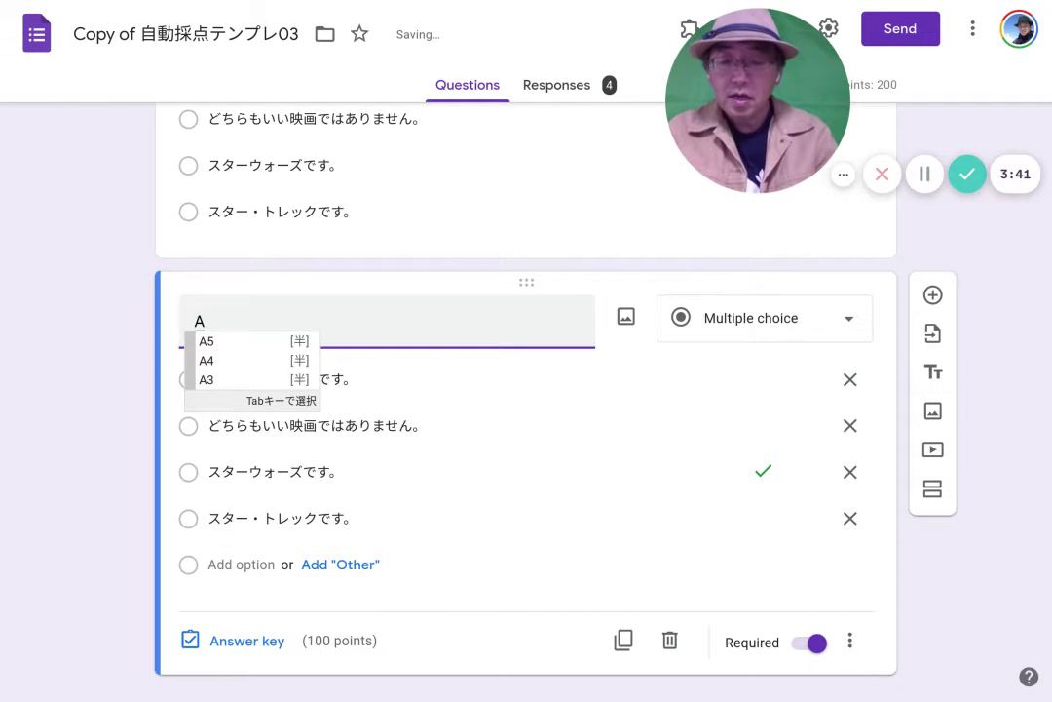
type("amir ")
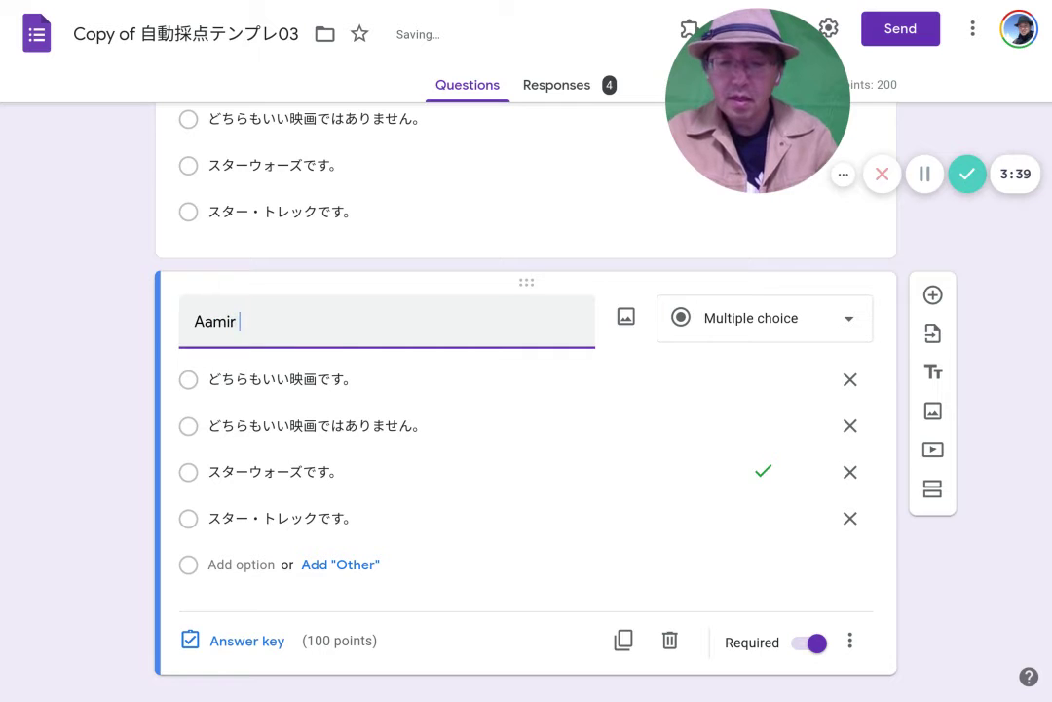
type("Khan")
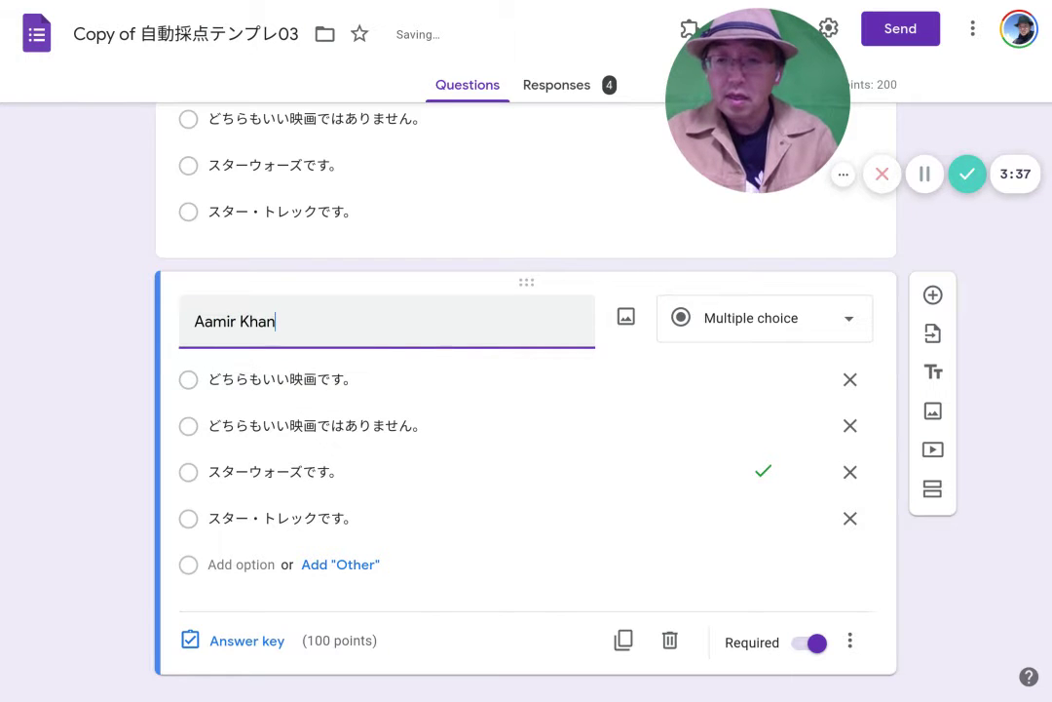
type("のかた")
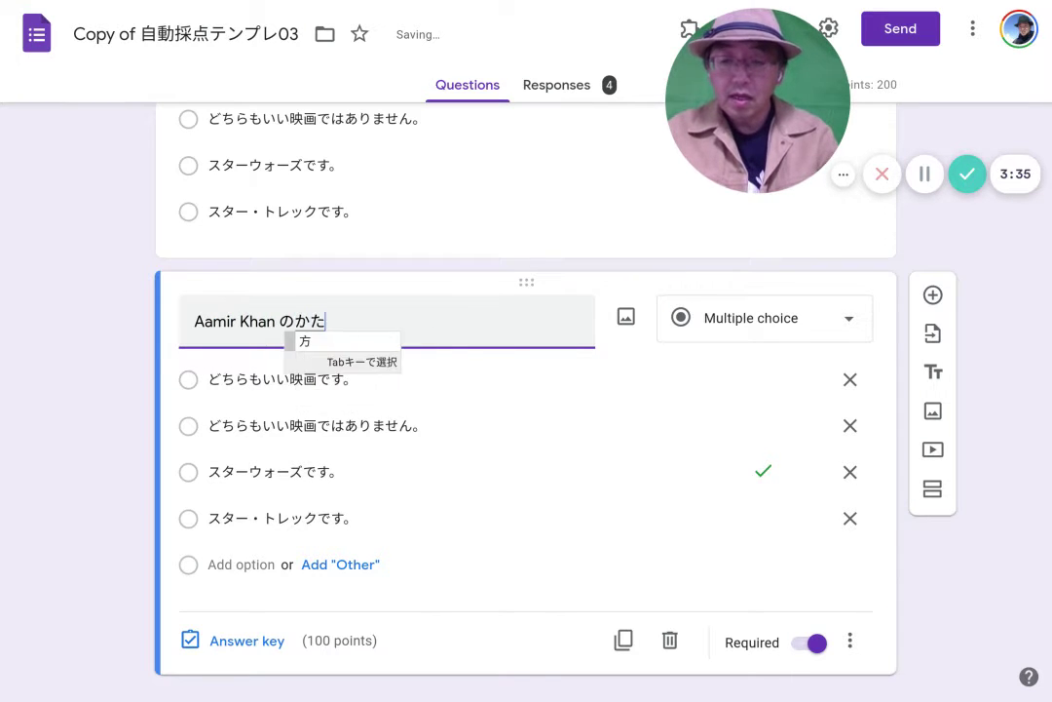
type("かなha")
key("space")
key("space")
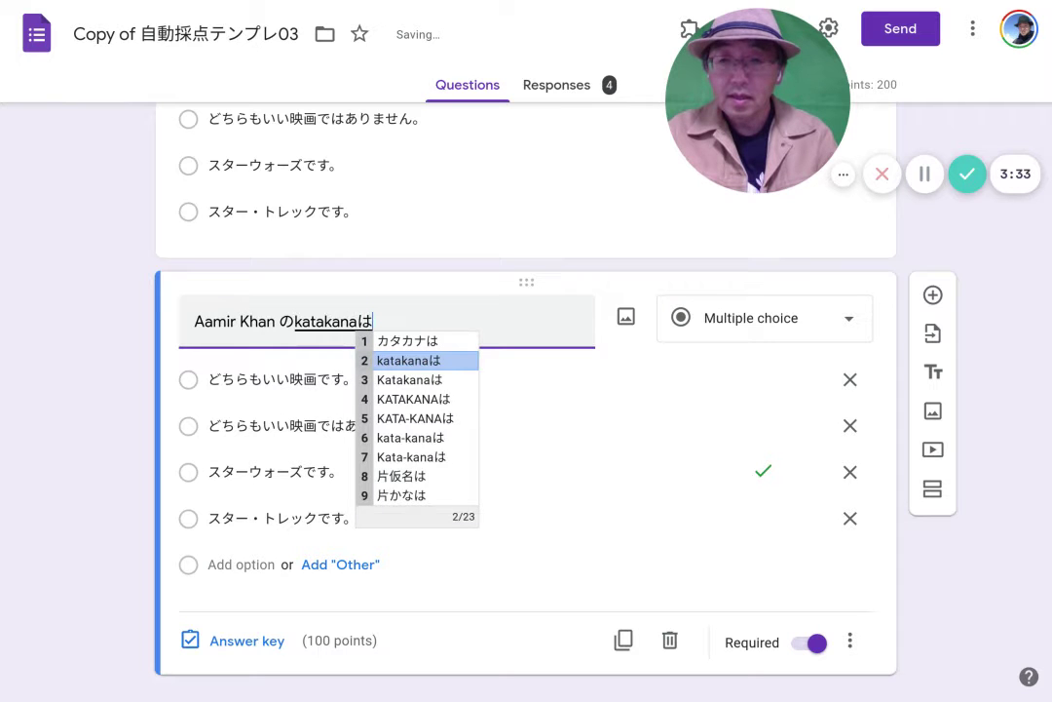
key("space")
key("space")
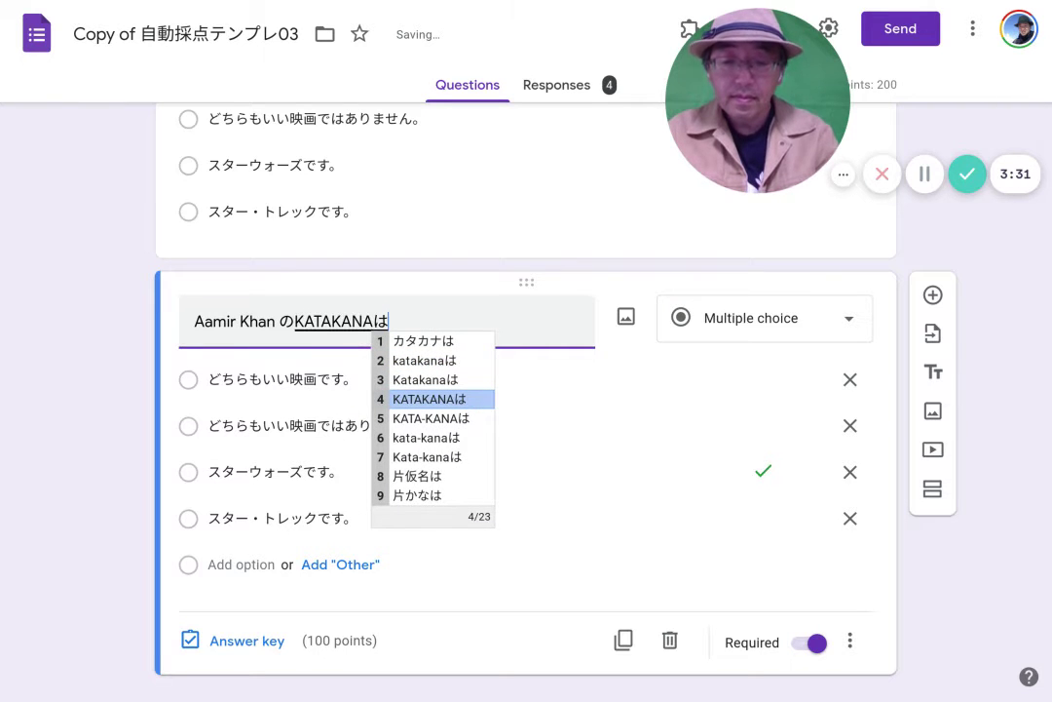
key("Escape")
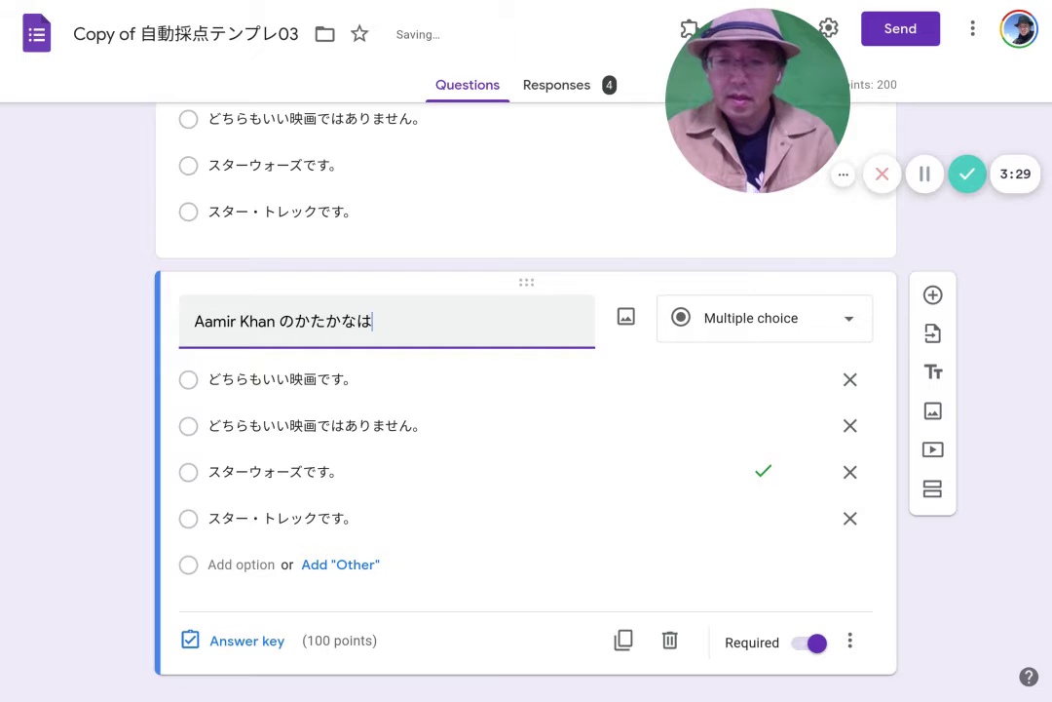
type("doredesuka.")
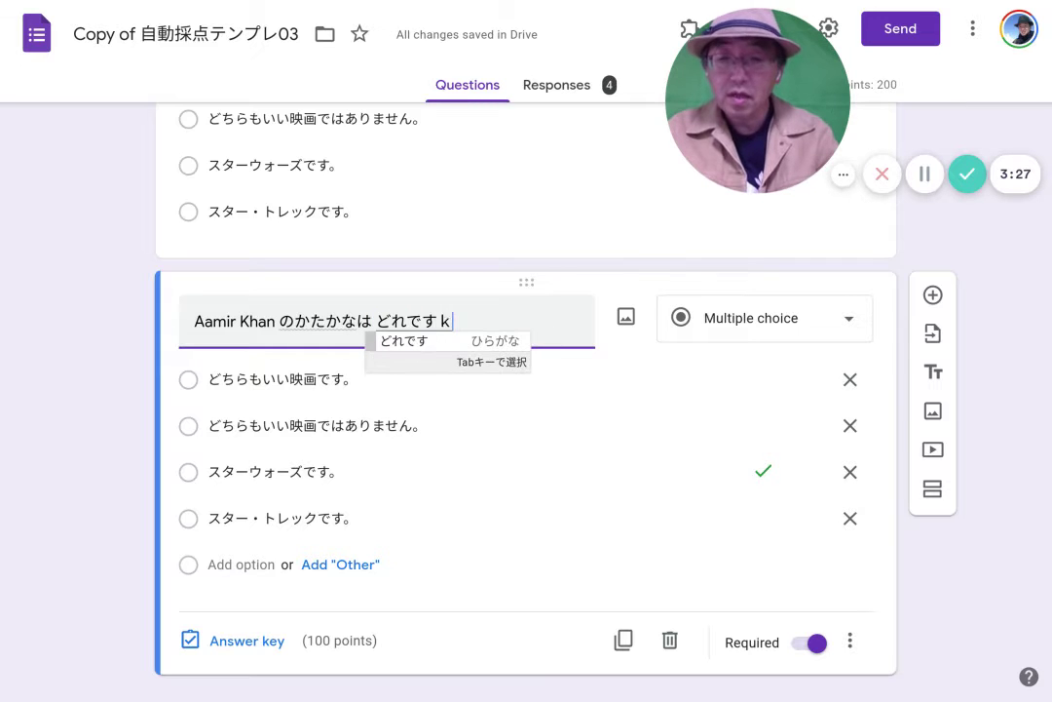
key("Return")
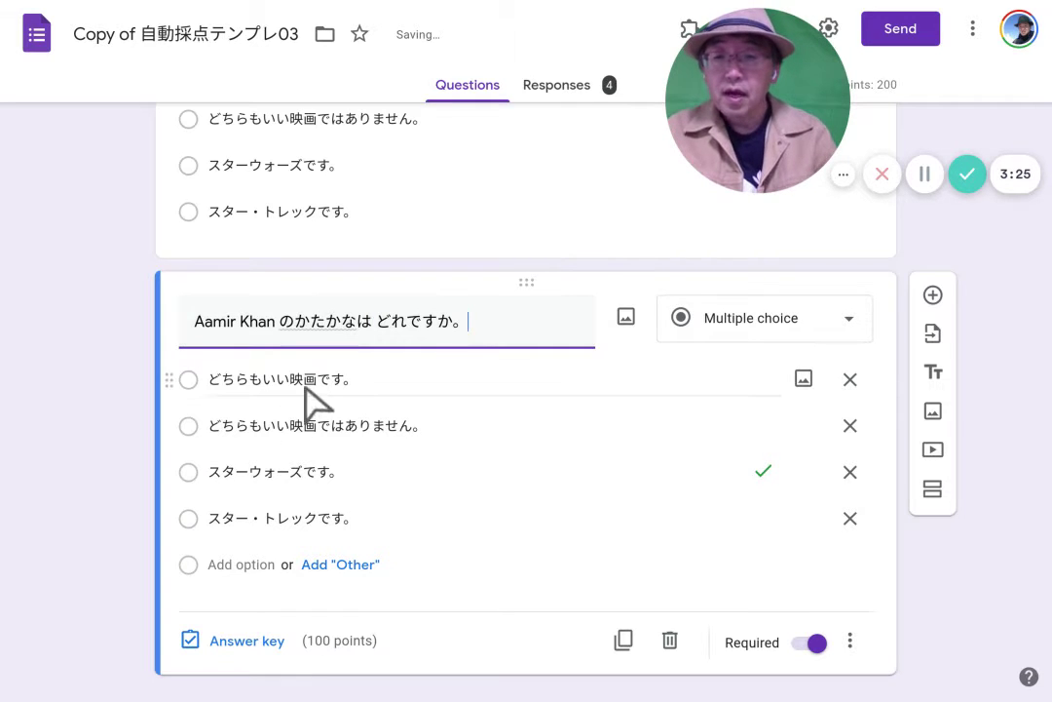
left_click(305, 380)
type("a-mir")
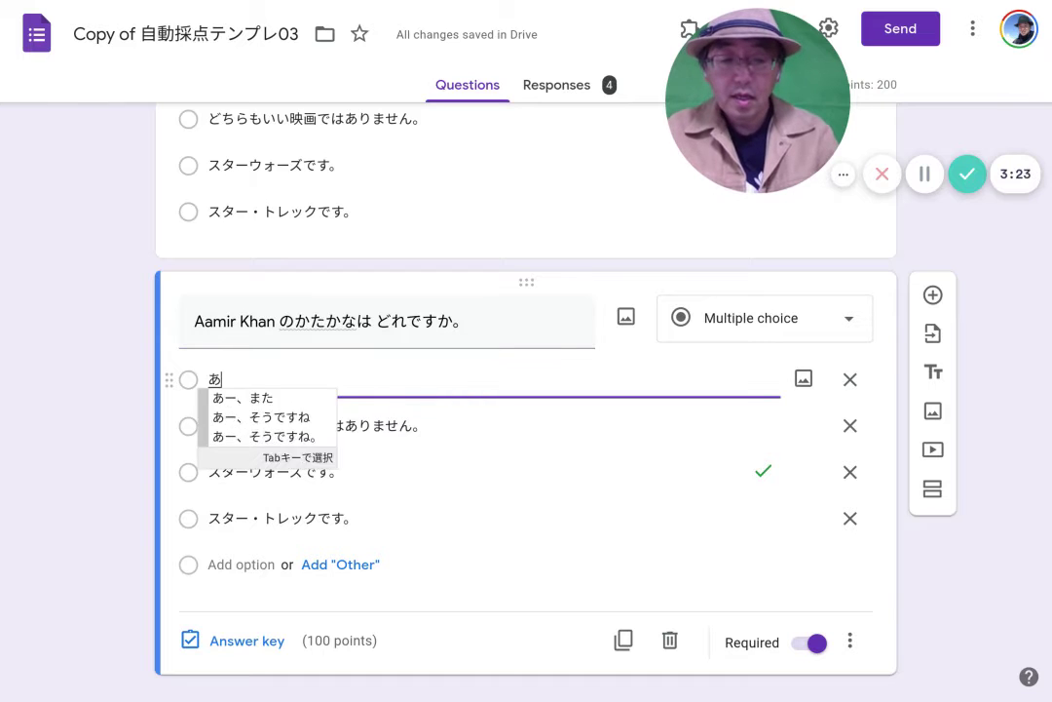
type("u")
key("BackSpace")
key("BackSpace")
key("BackSpace")
key("BackSpace")
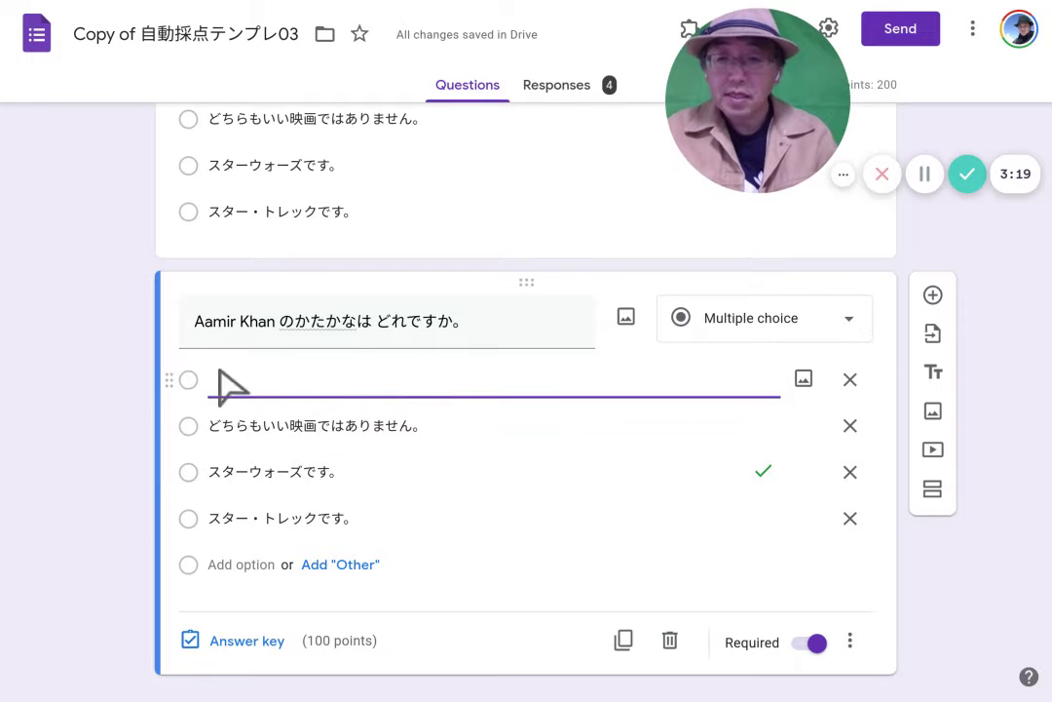
left_click(125, 390)
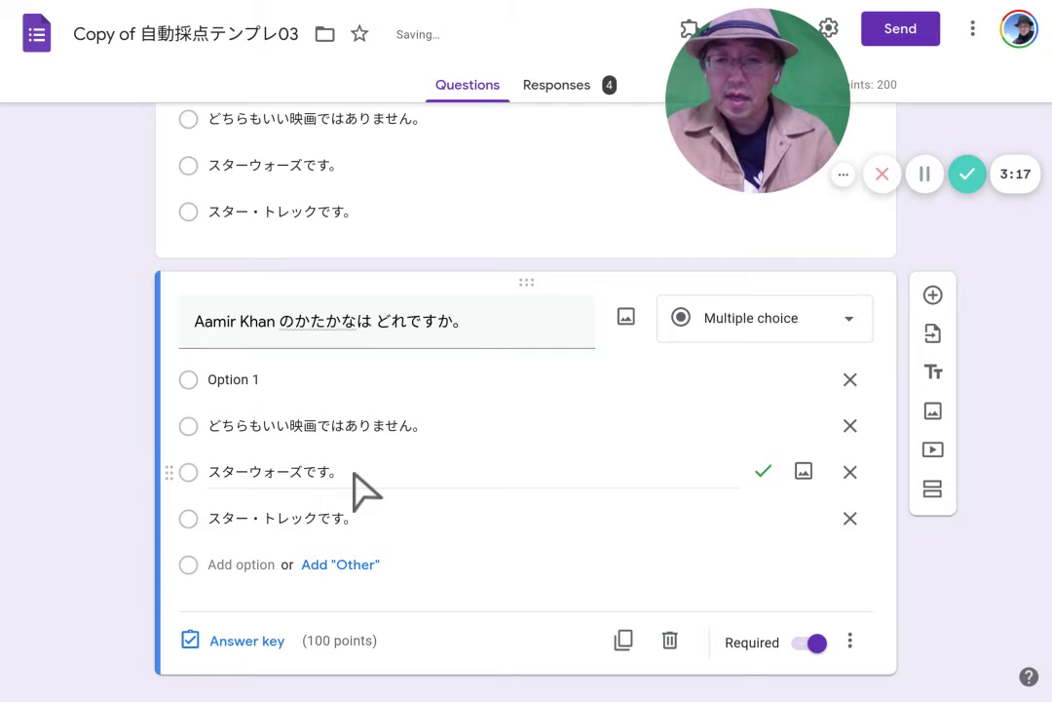
Replace the text of the third option, marked as the correct answer, with アーミル・カーン.
left_click(480, 478)
key("BackSpace")
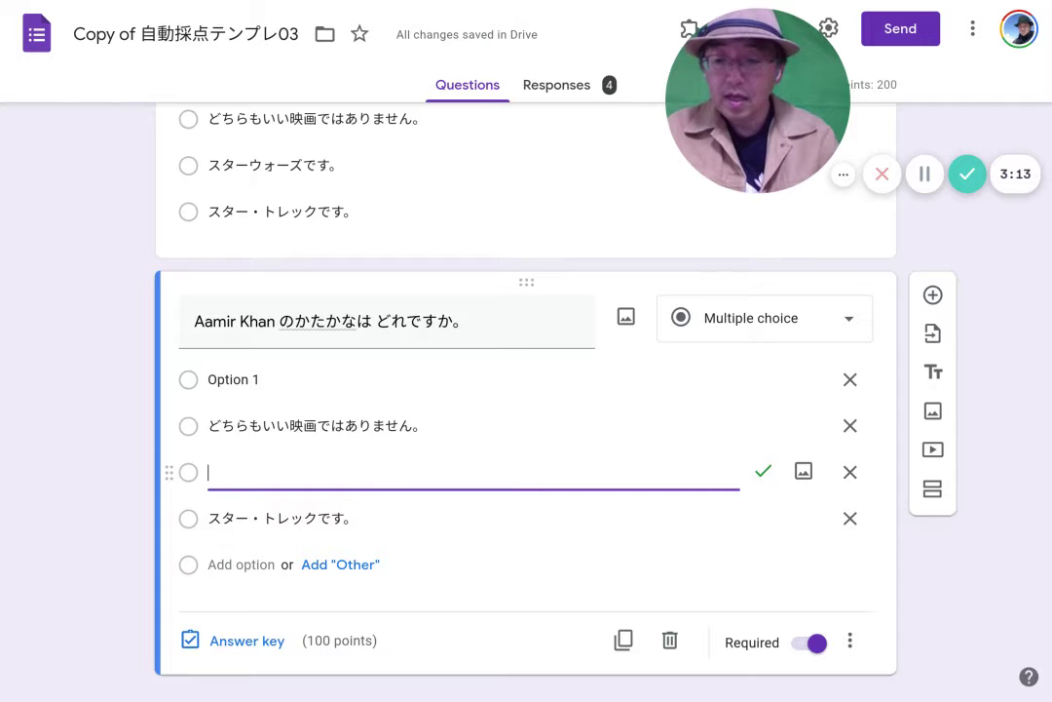
type("アーミル")
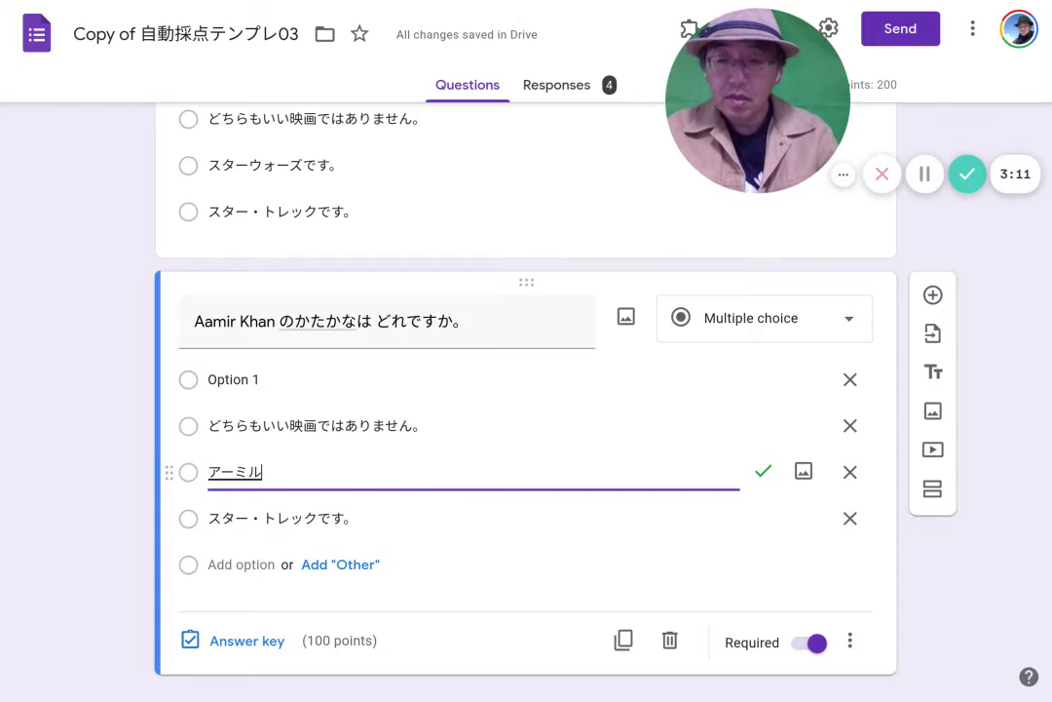
key("Return")
type("・カーン")
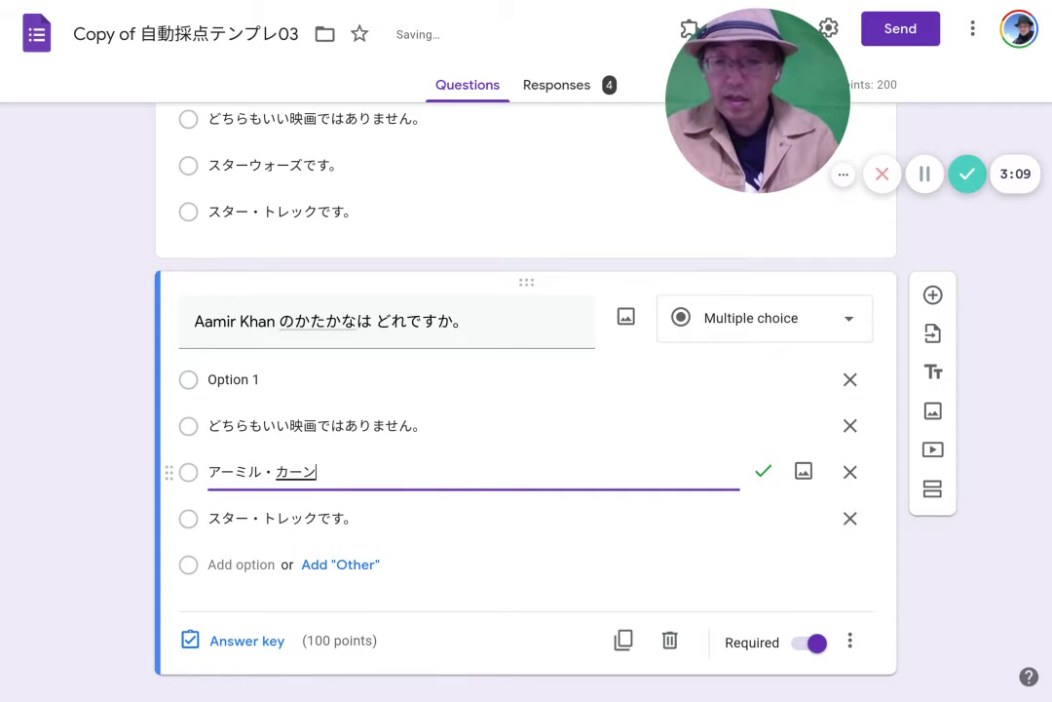
Replace the text of the first option, Option 1, with サルマン・カーン.
left_click(429, 385)
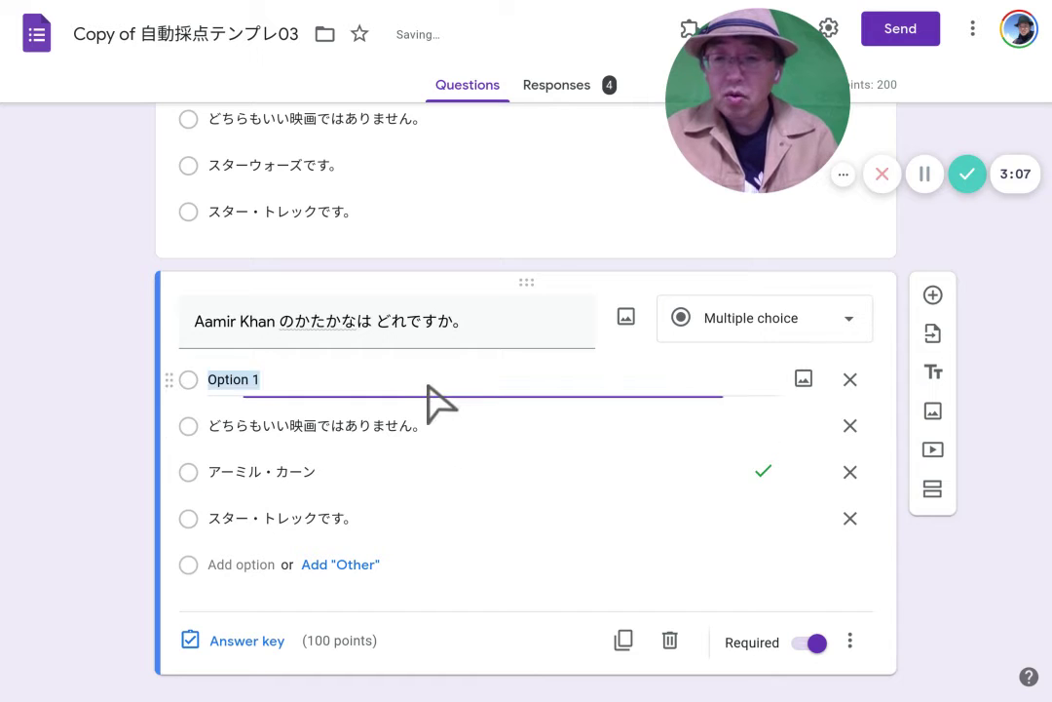
type("さるまん・")
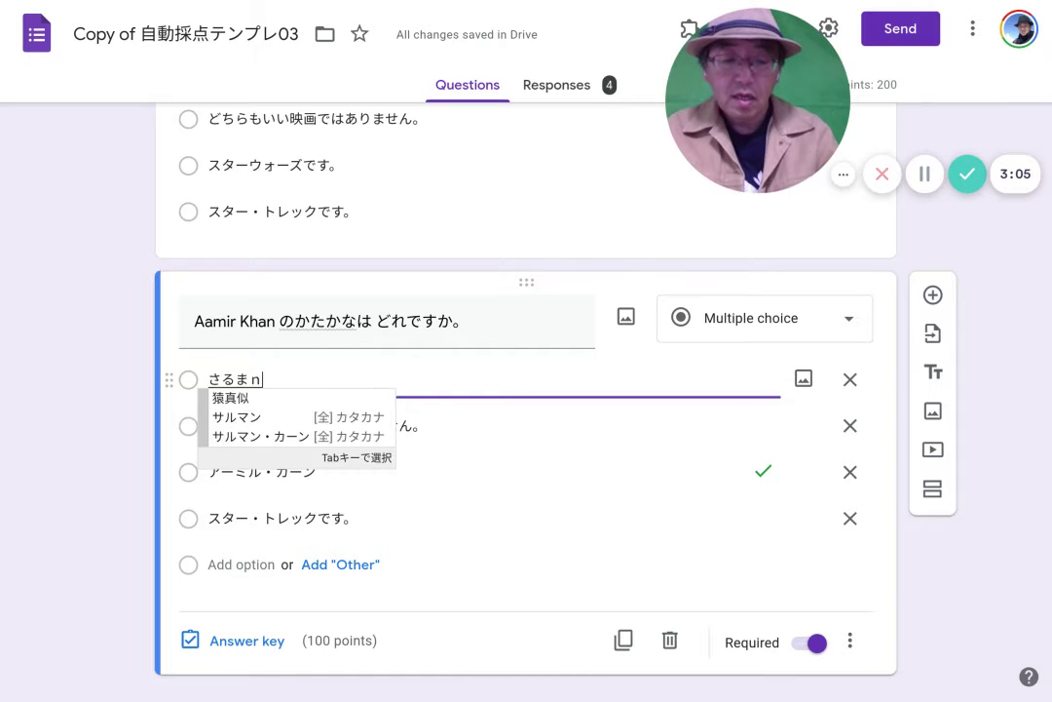
type("かーん")
key("space")
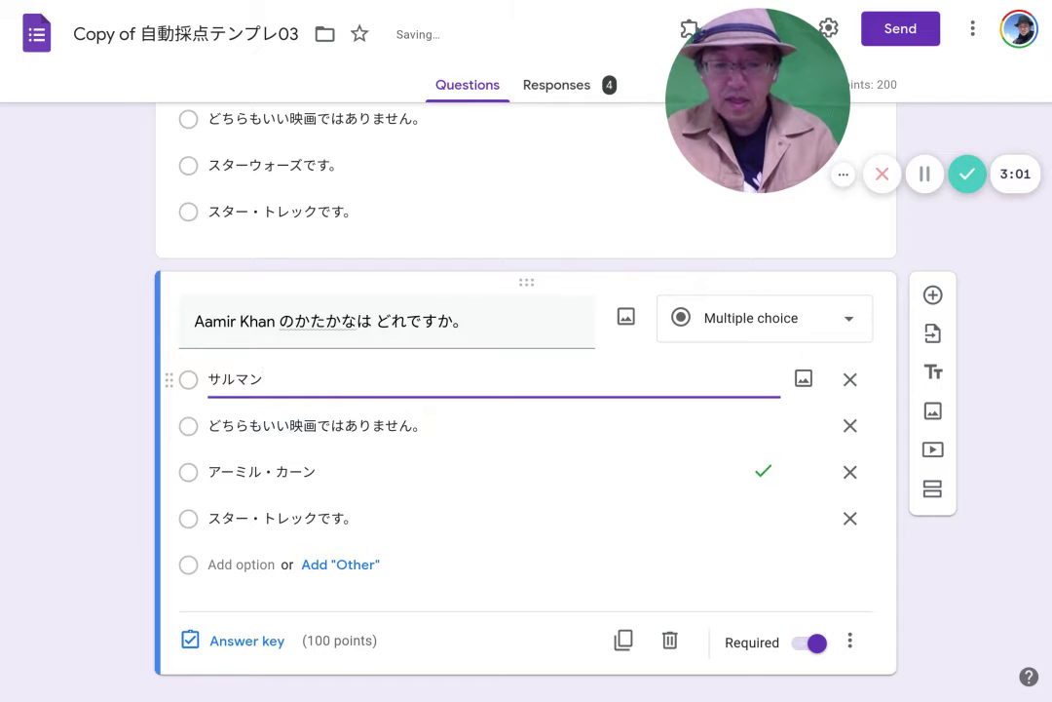
type("・か")
key("Tab")
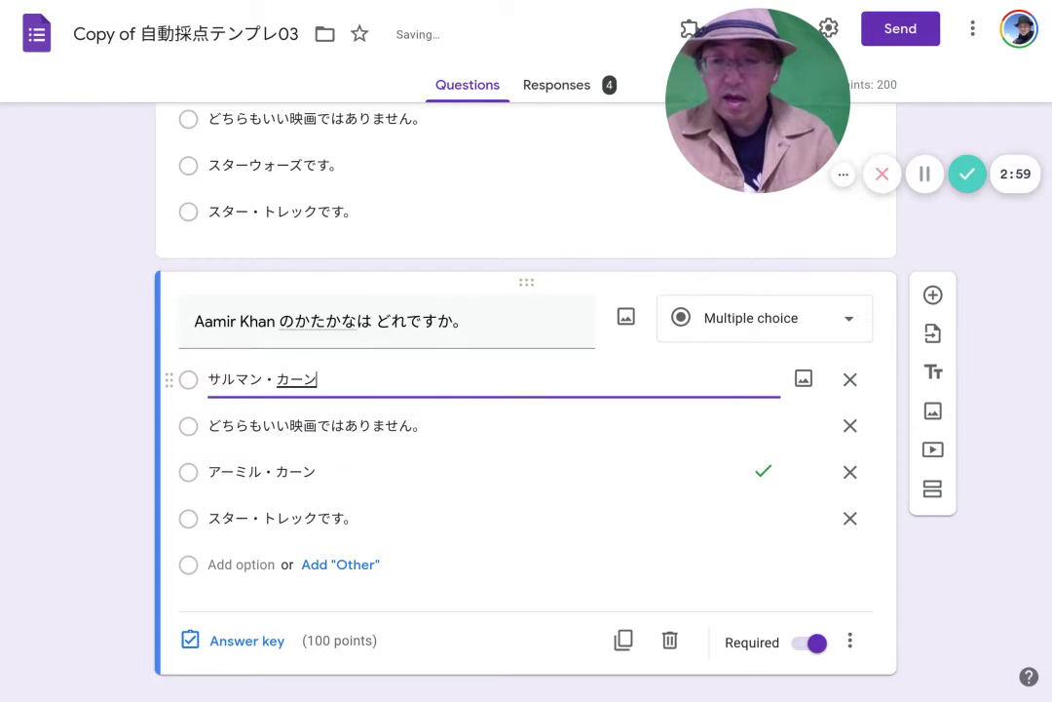
key("Tab")
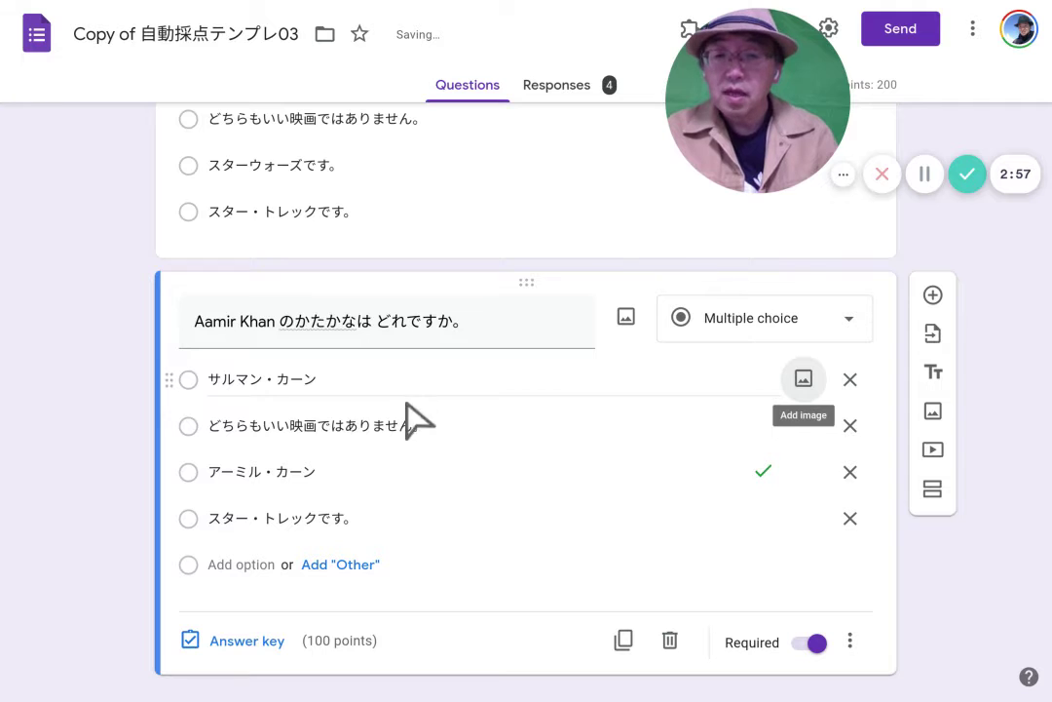
Replace the text of the second option with シャー・ルク・カーン.
left_click(395, 422)
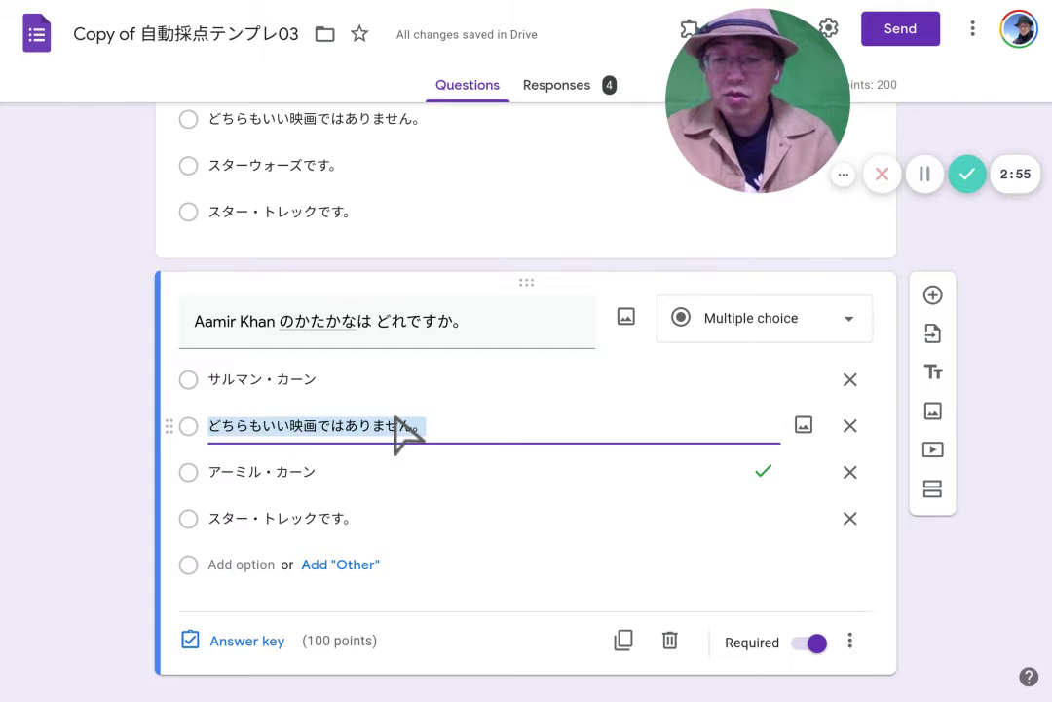
type("しゃー・")
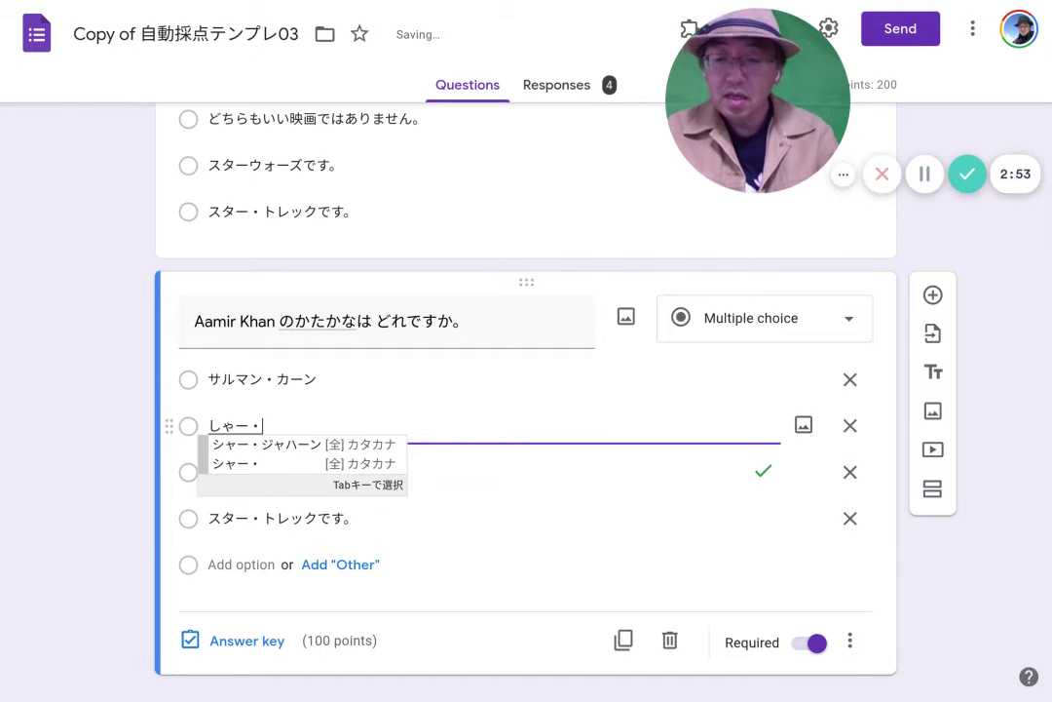
type("るく")
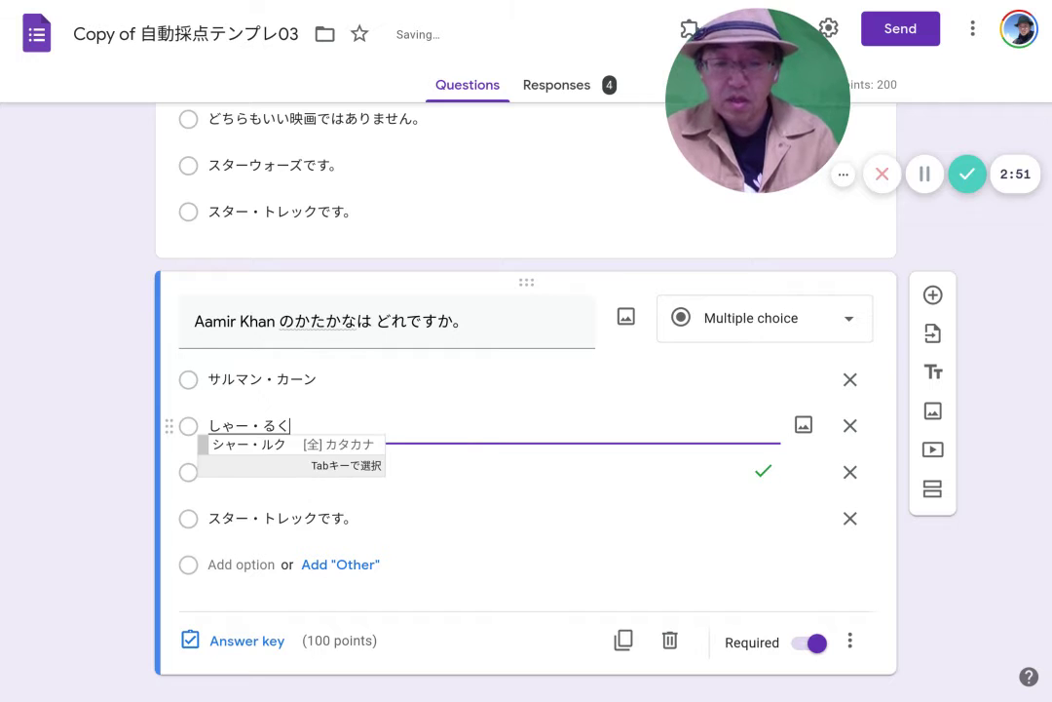
type("・か")
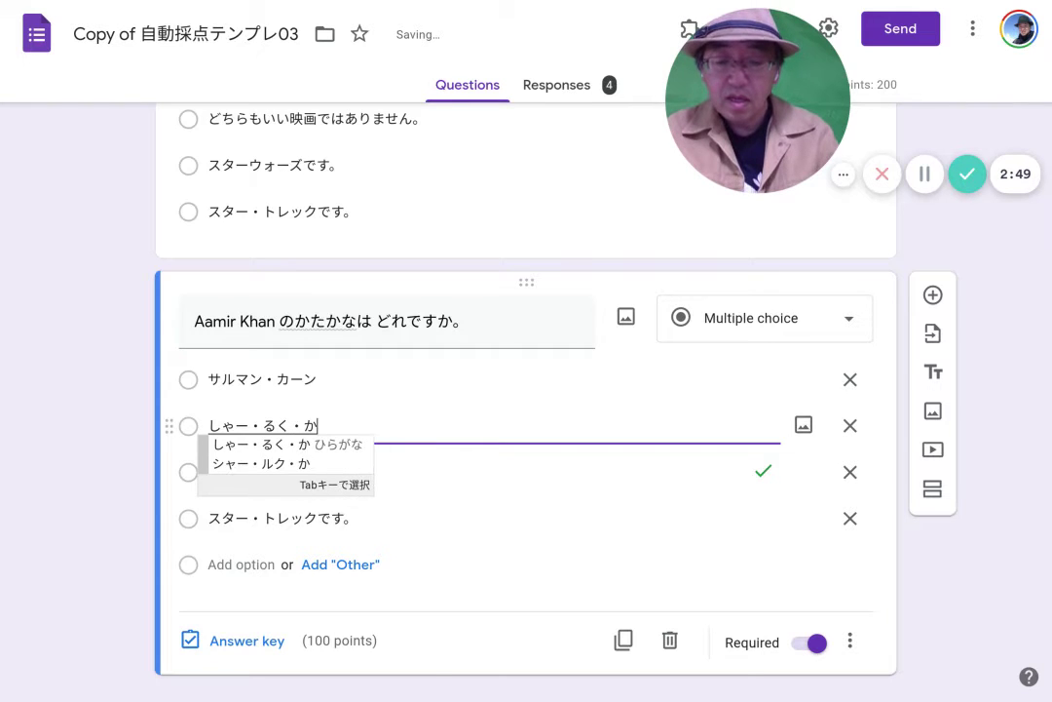
type("ーん")
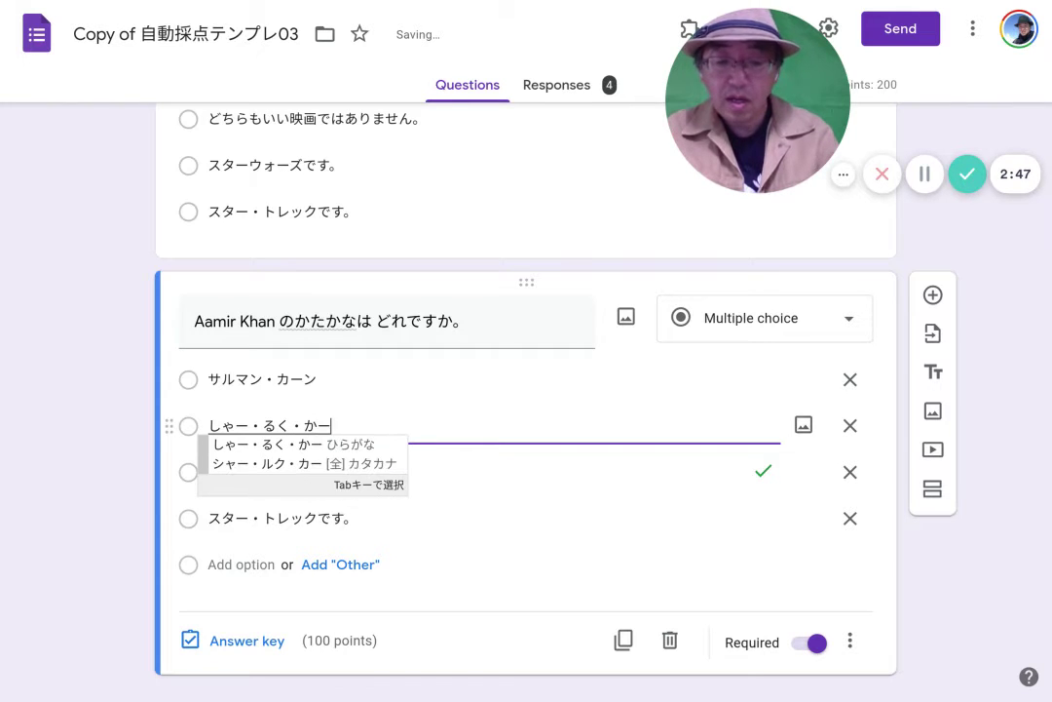
key("space")
key("Return")
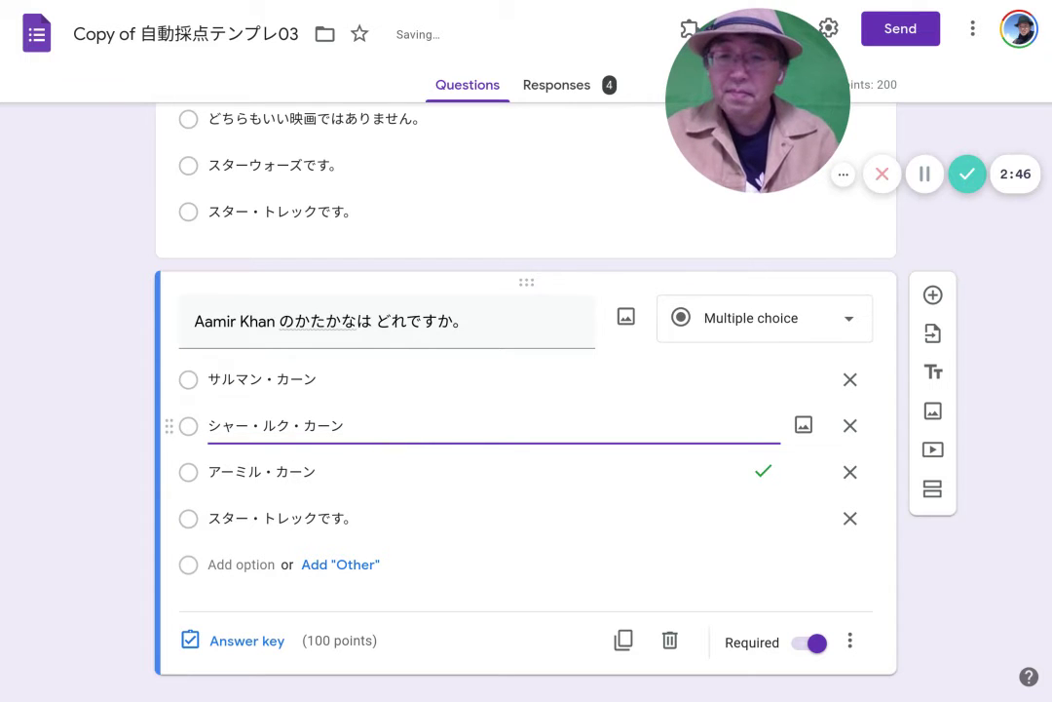
Replace the text of the fourth option with アミターブ・バッチャン.
left_click(356, 524)
key("BackSpace")
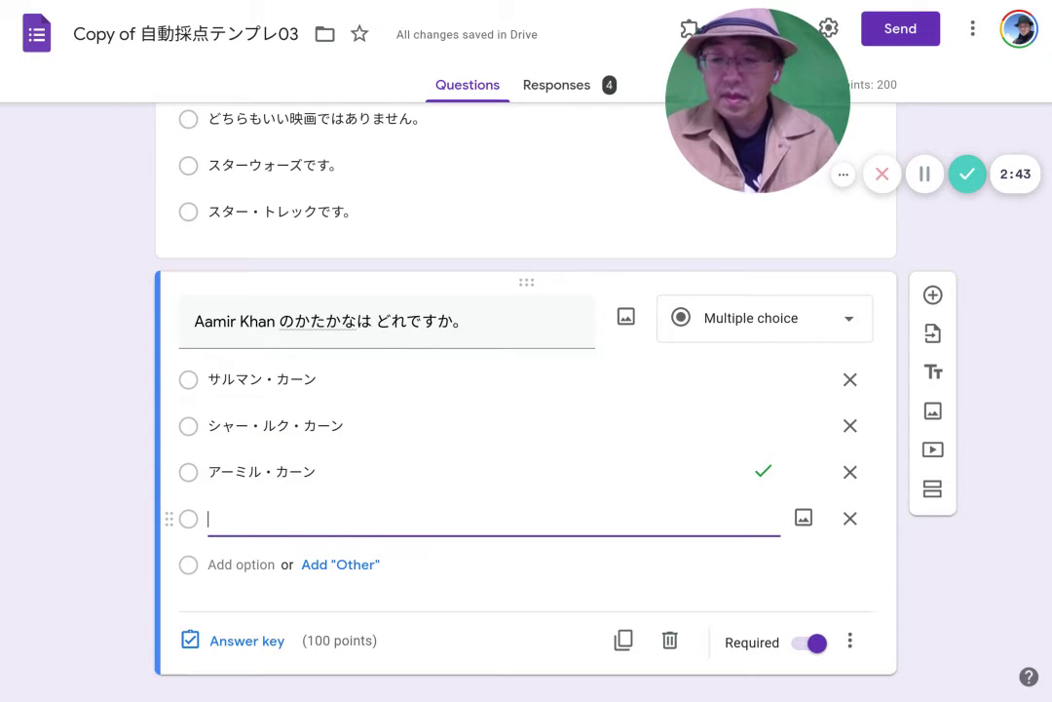
type("あみたーb")
type("u/bacch")
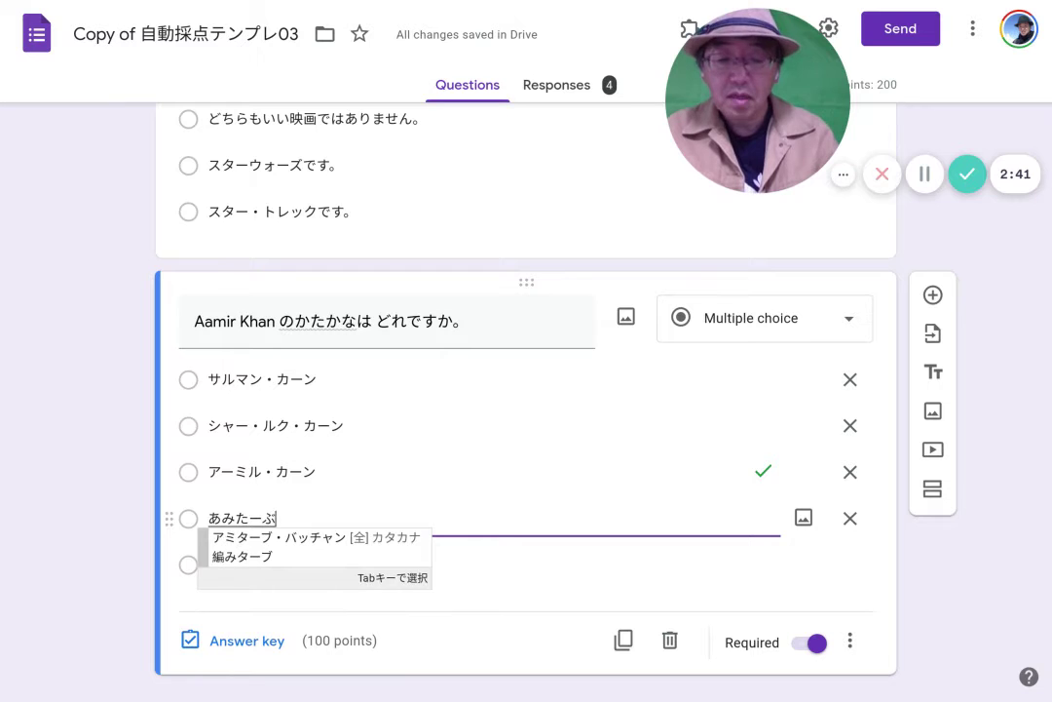
type("a")
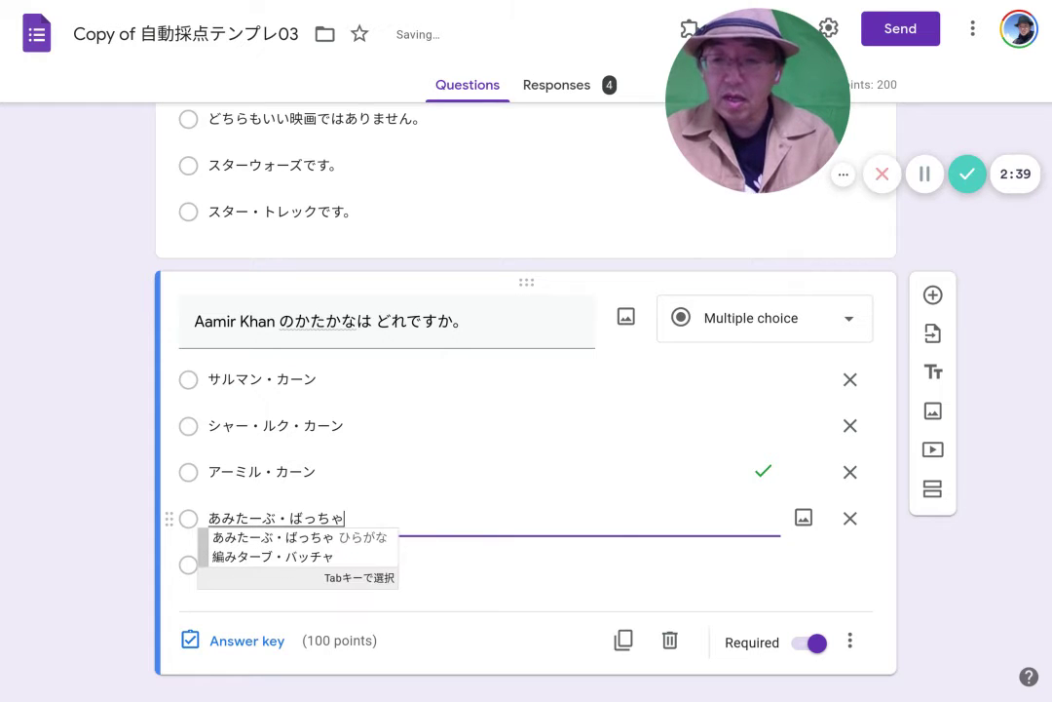
type("nn")
key("F7")
key("Return")
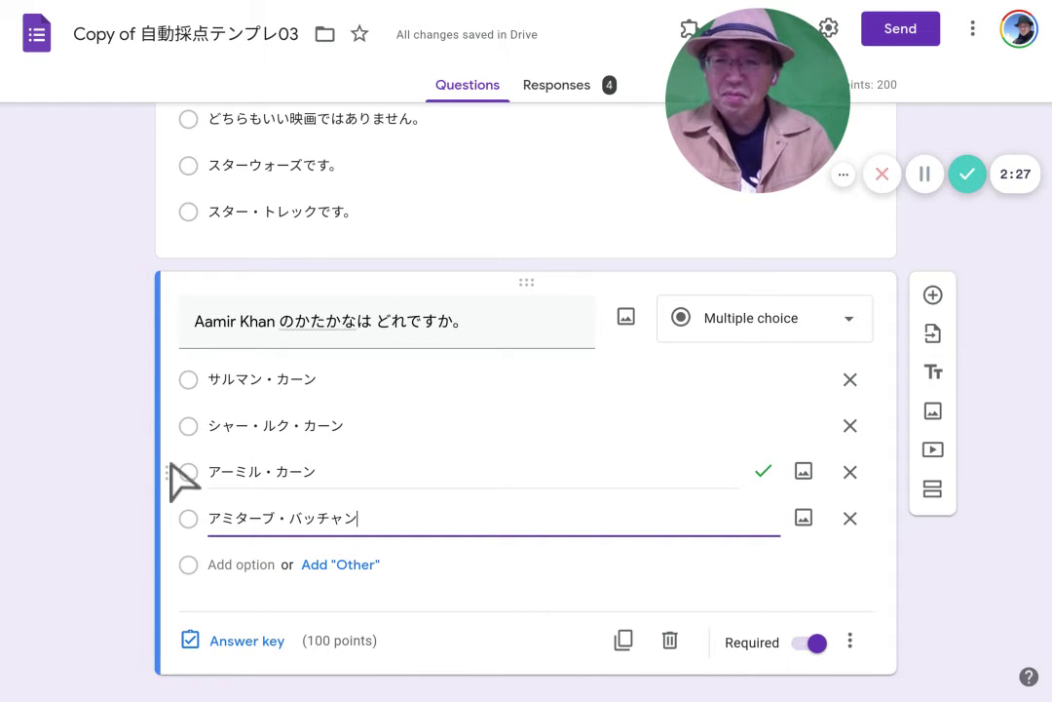
Move the correct option アーミル・カーン up to second place, above シャー・ルク・カーン.
mouse_move(172, 466)
left_mouse_down()
mouse_move(172, 406)
mouse_move(174, 508)
mouse_move(178, 475)
left_mouse_up()
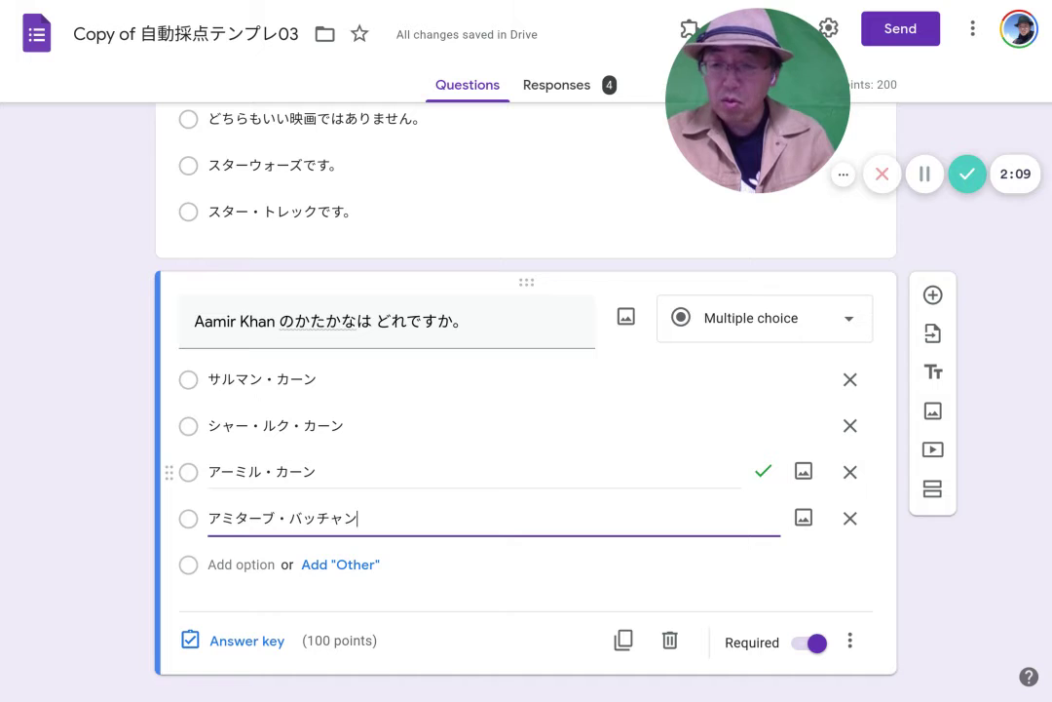
left_click_drag(169, 471, 188, 420)
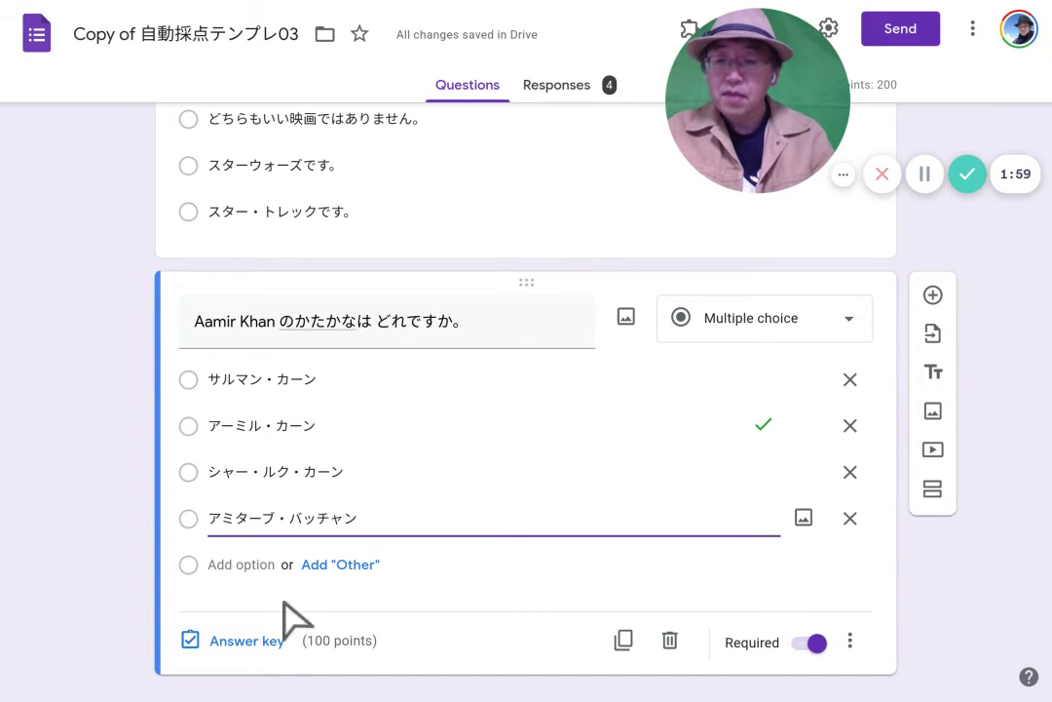
Open the question's answer key and change the option number in the incorrect-answer feedback to ②.
left_click(246, 642)
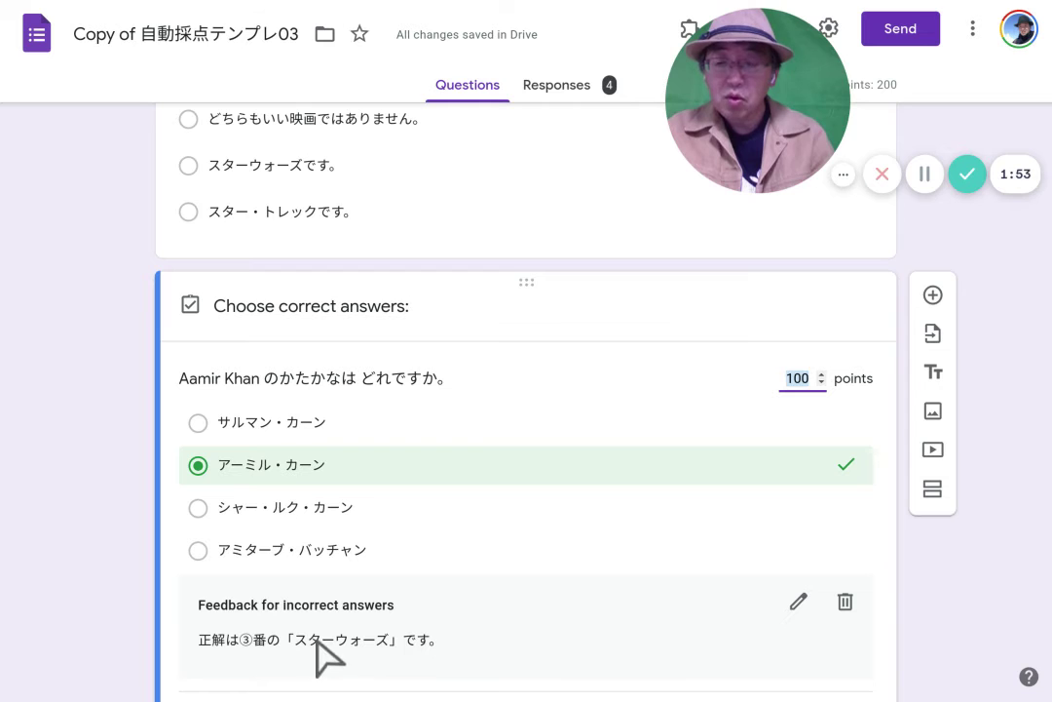
left_click(799, 601)
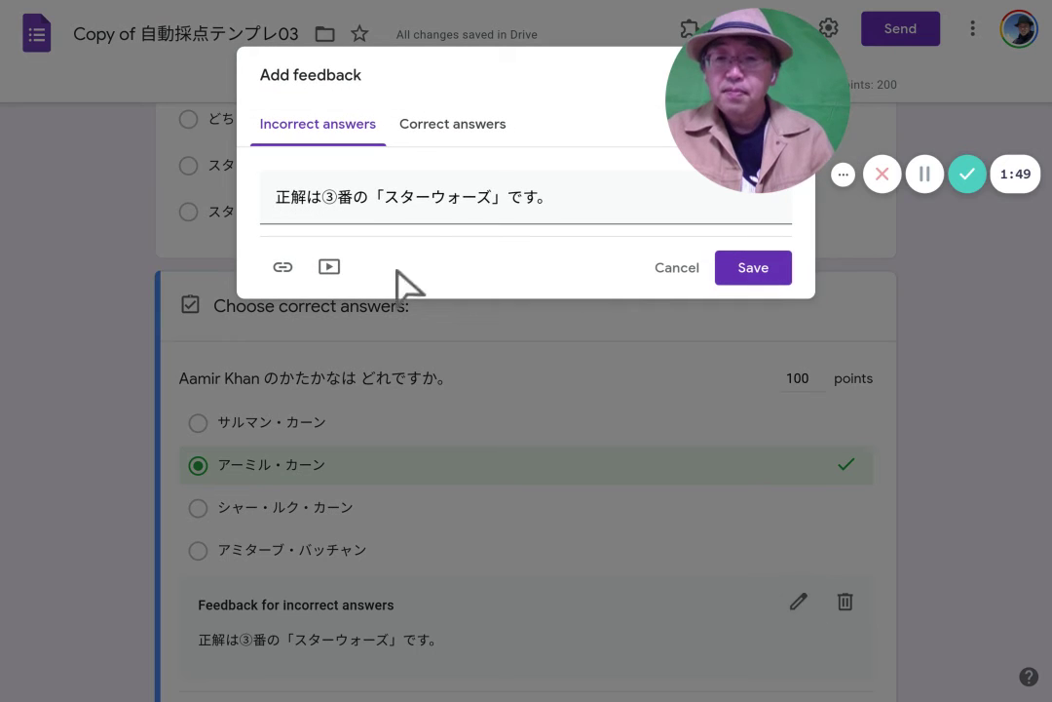
left_click(336, 201)
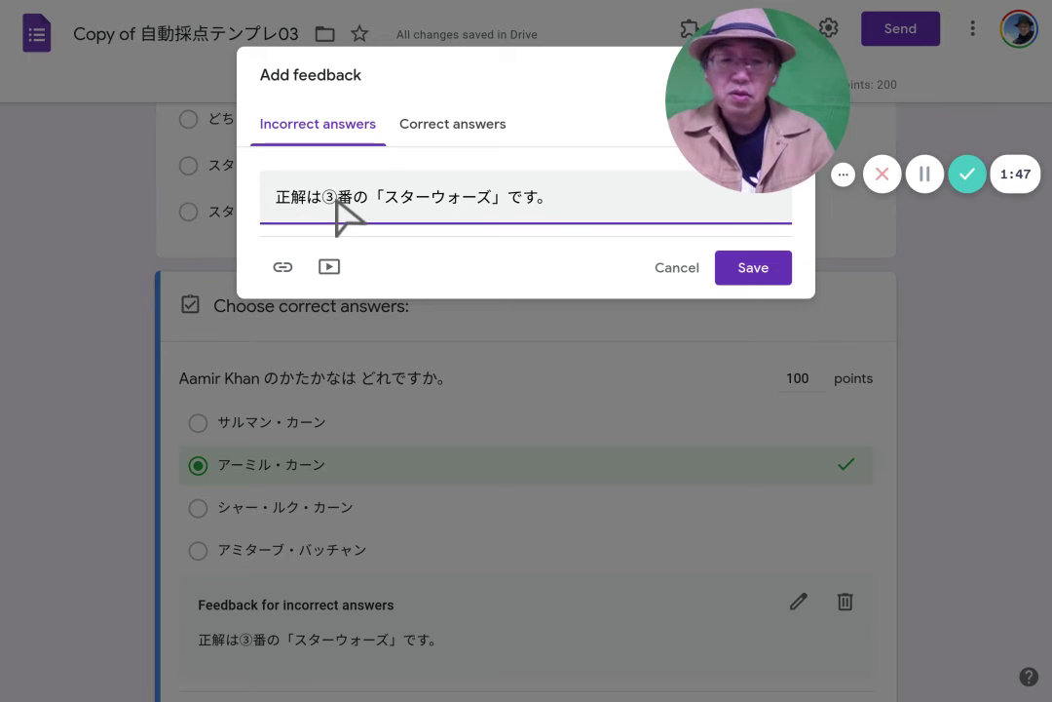
key("BackSpace")
type("2")
key("space")
key("space")
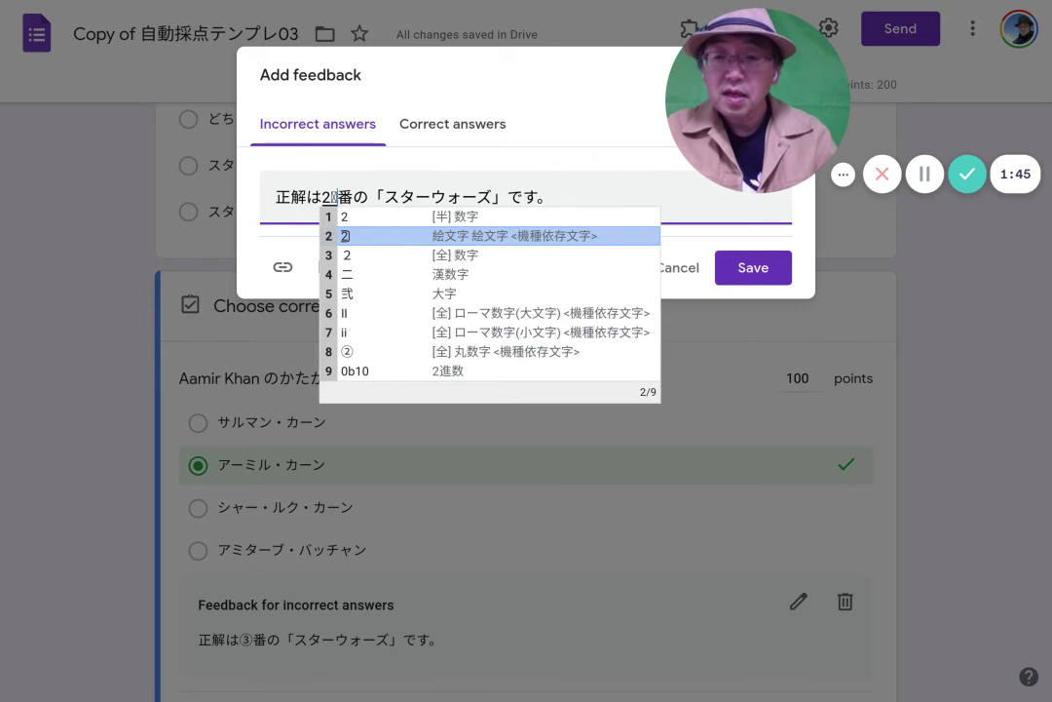
key("space")
key("space")
key("space")
key("space")
key("space")
key("space")
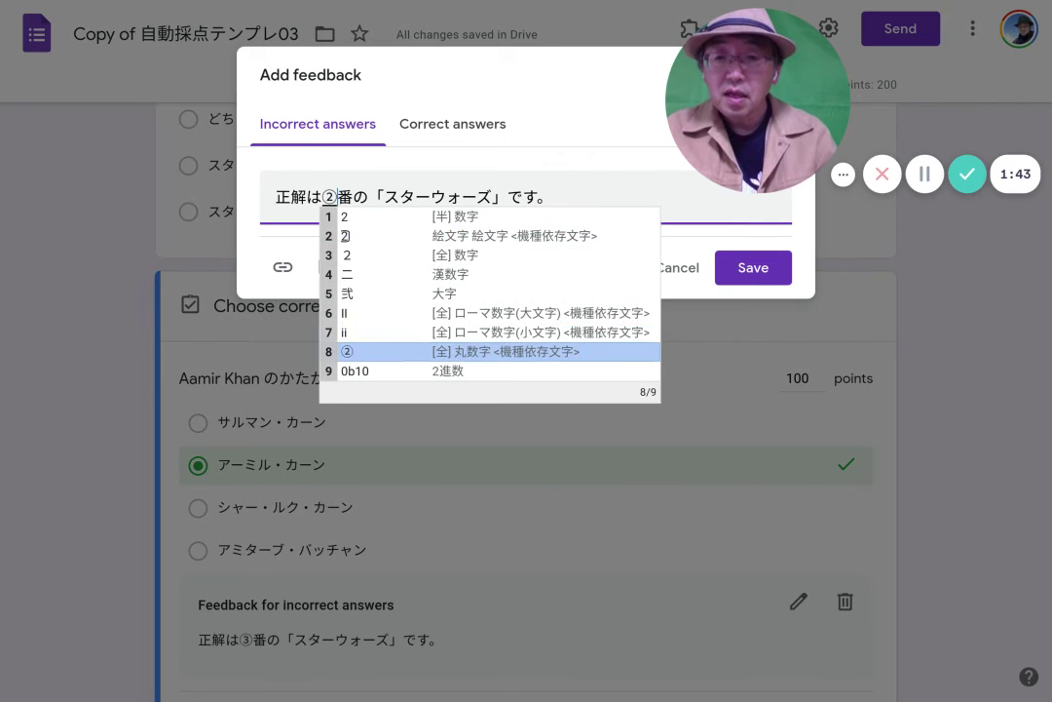
key("Return")
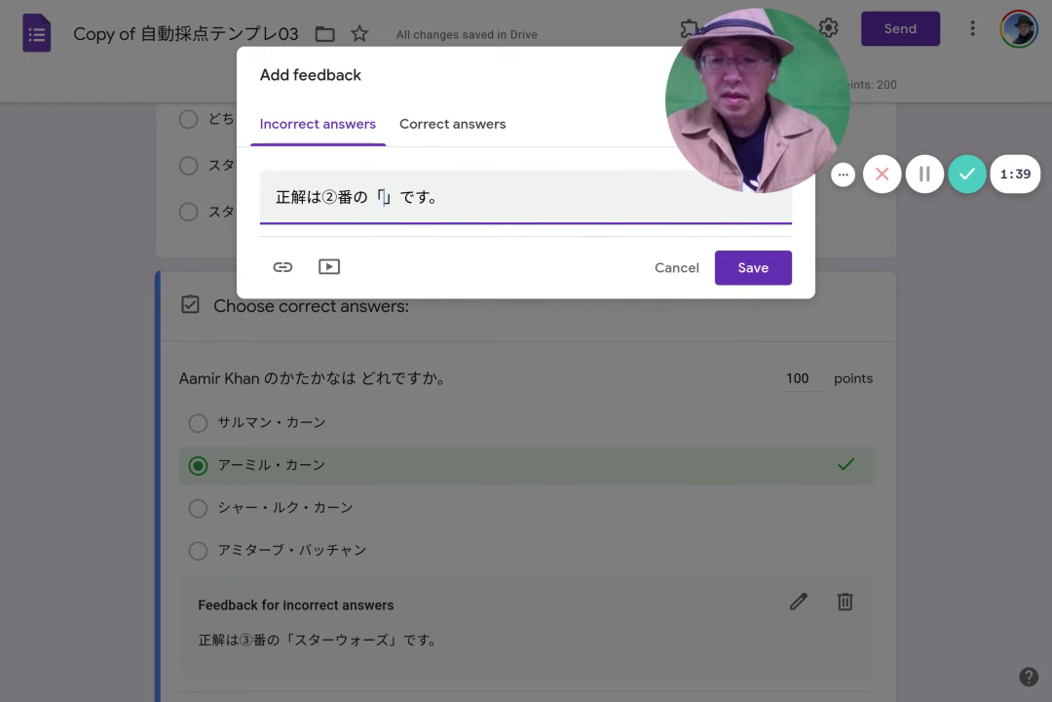
Replace the quoted answer in the incorrect-answer feedback with アーミル・カーン, save the feedback and finish the answer key.
type("a-miru/")
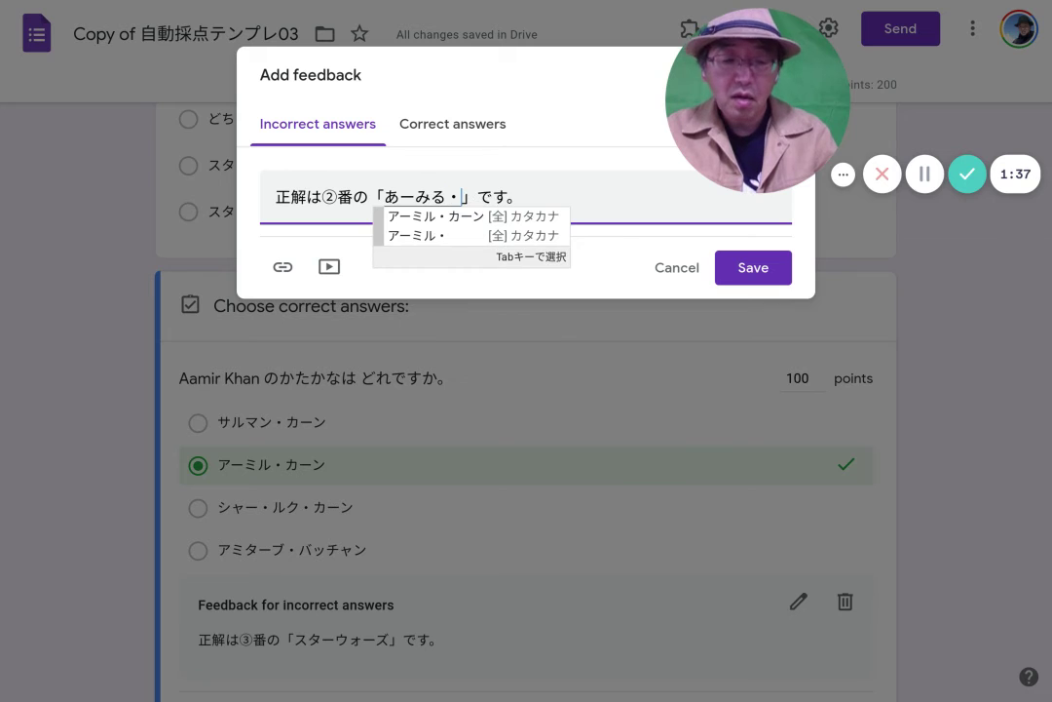
type("ka-n")
key("space")
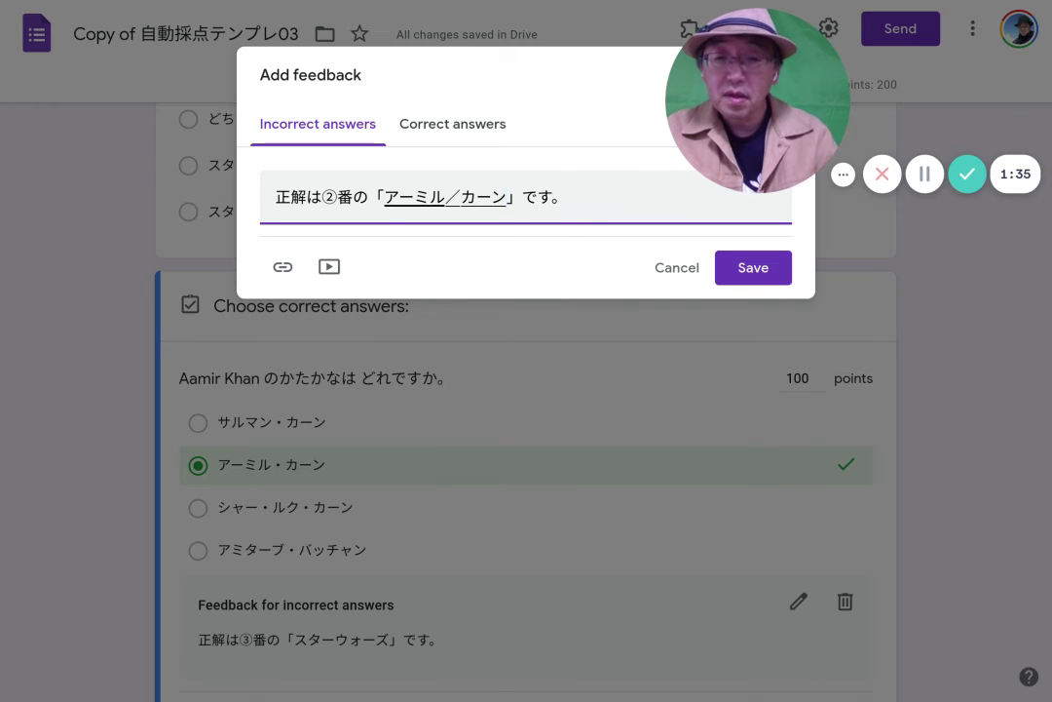
type("・")
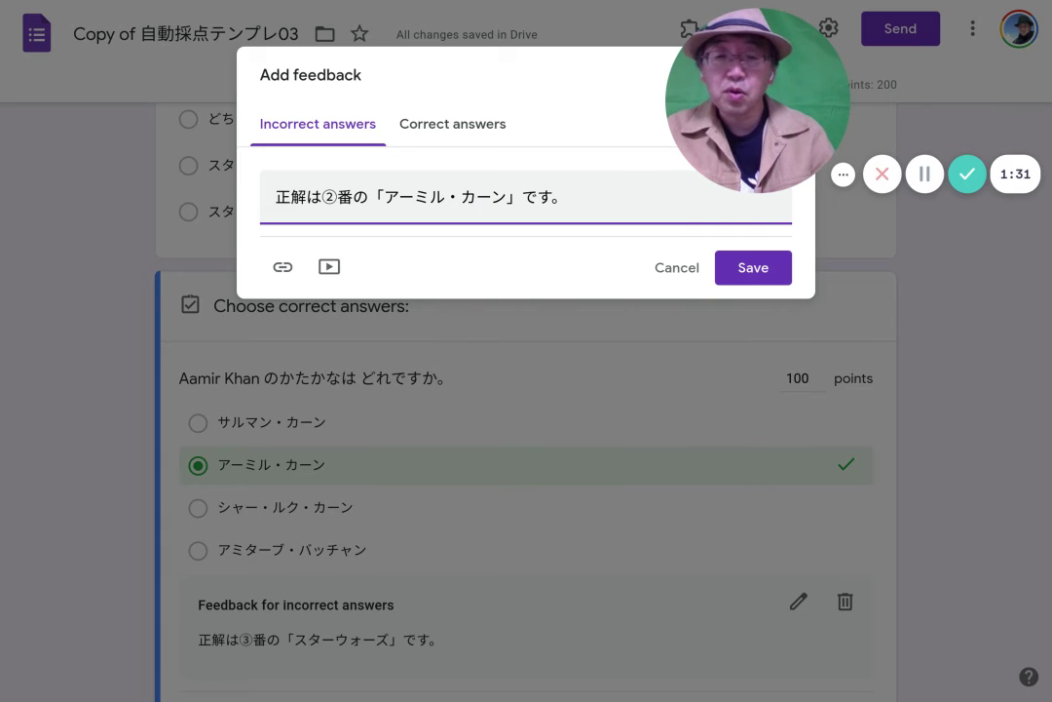
left_click(769, 274)
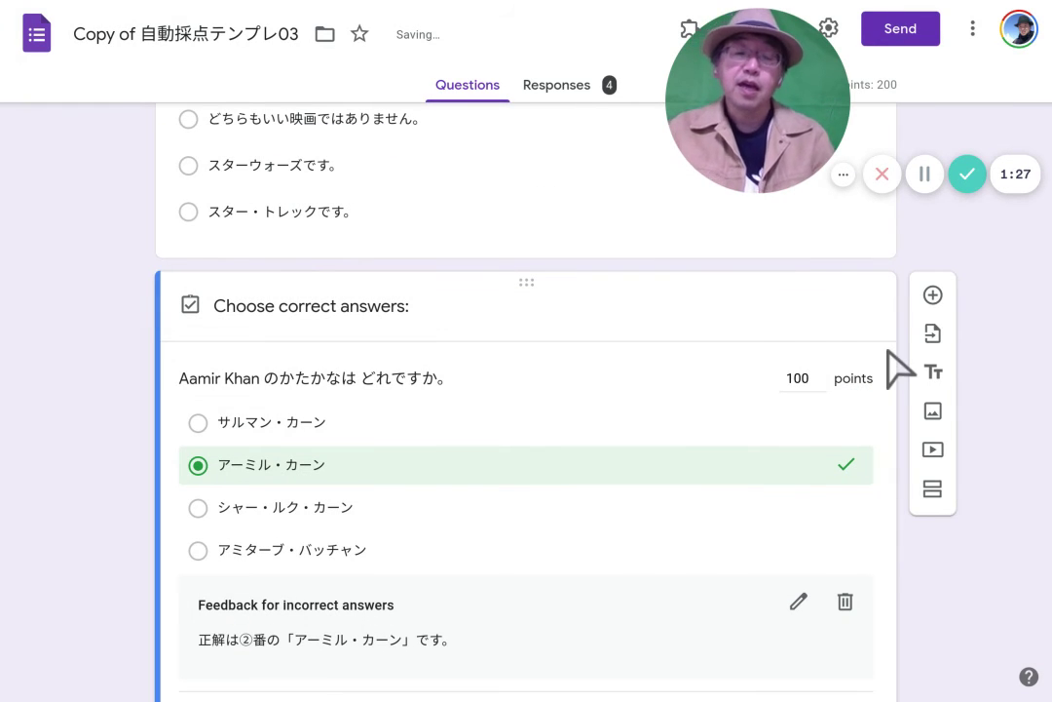
scroll(896, 376, "down", 2)
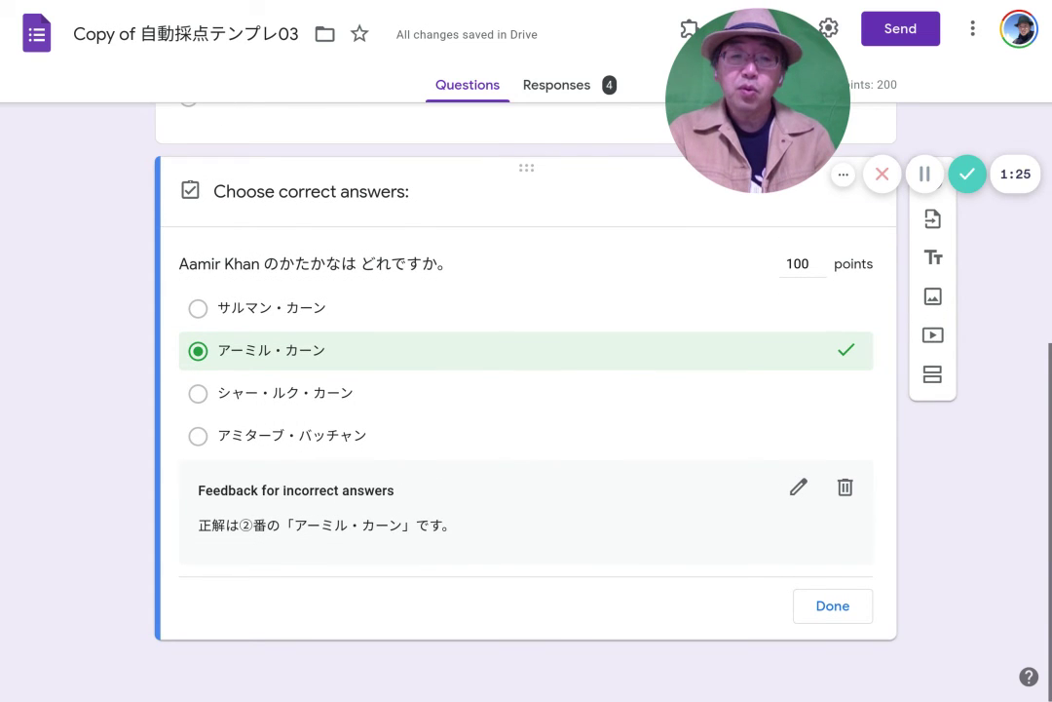
left_click(844, 608)
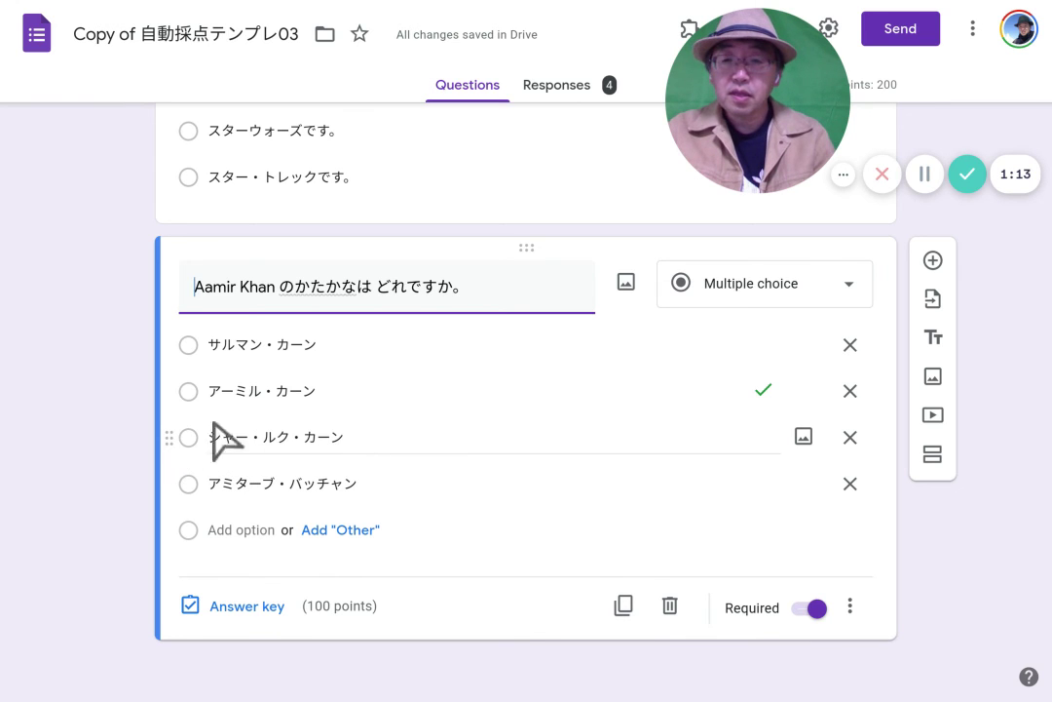
mouse_move(170, 390)
left_mouse_down()
mouse_move(176, 426)
mouse_move(179, 361)
mouse_move(178, 421)
mouse_move(186, 390)
left_mouse_up()
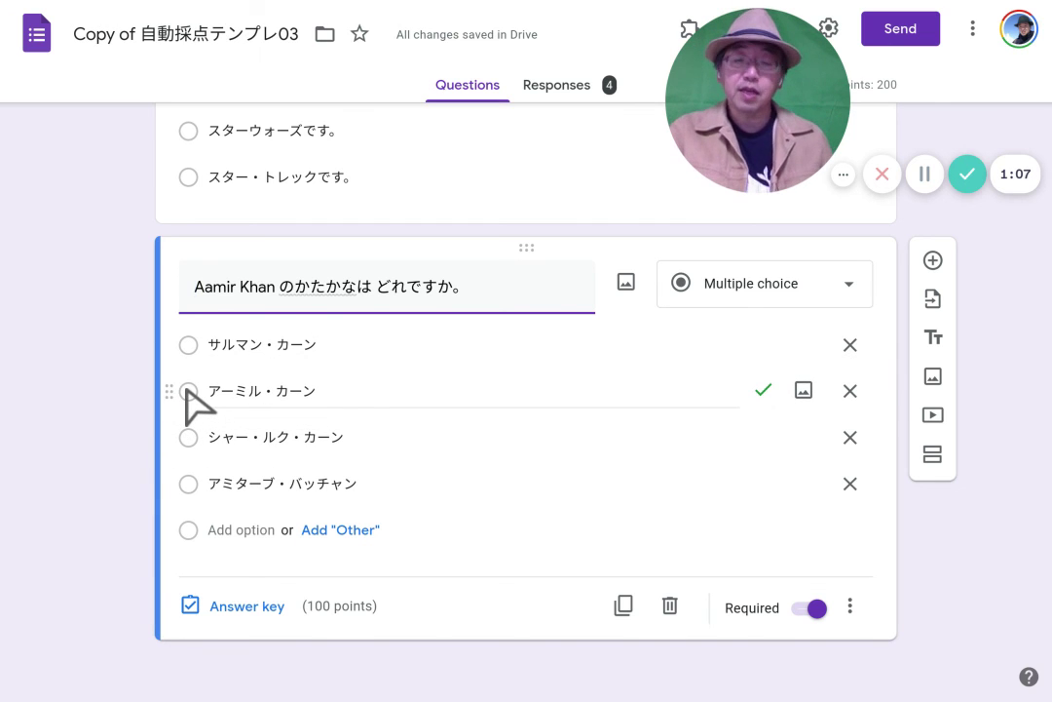